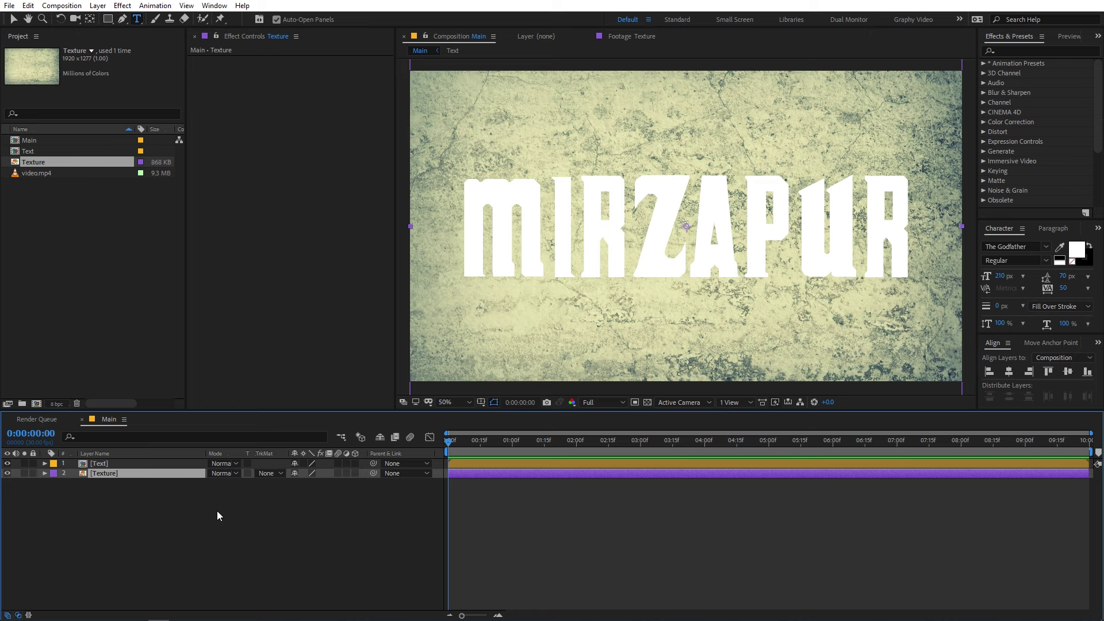
Step: Set the Texture layer's track matte to Alpha Matte using the Text layer
left_click(269, 473)
key("Escape")
left_click(108, 548)
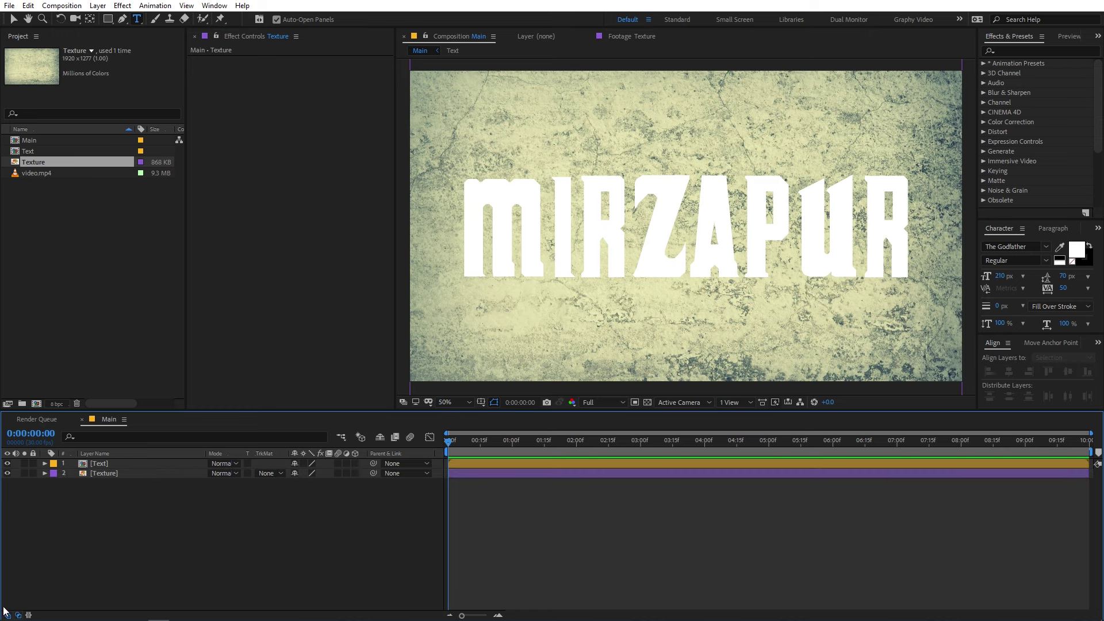
left_click(17, 615)
left_click(17, 614)
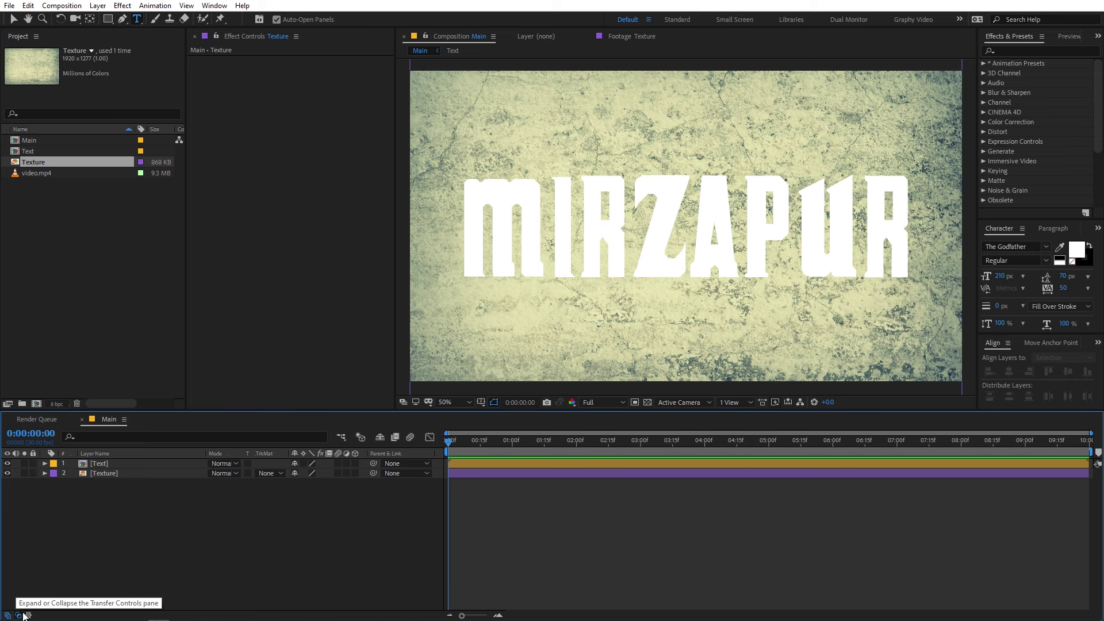
left_click(267, 473)
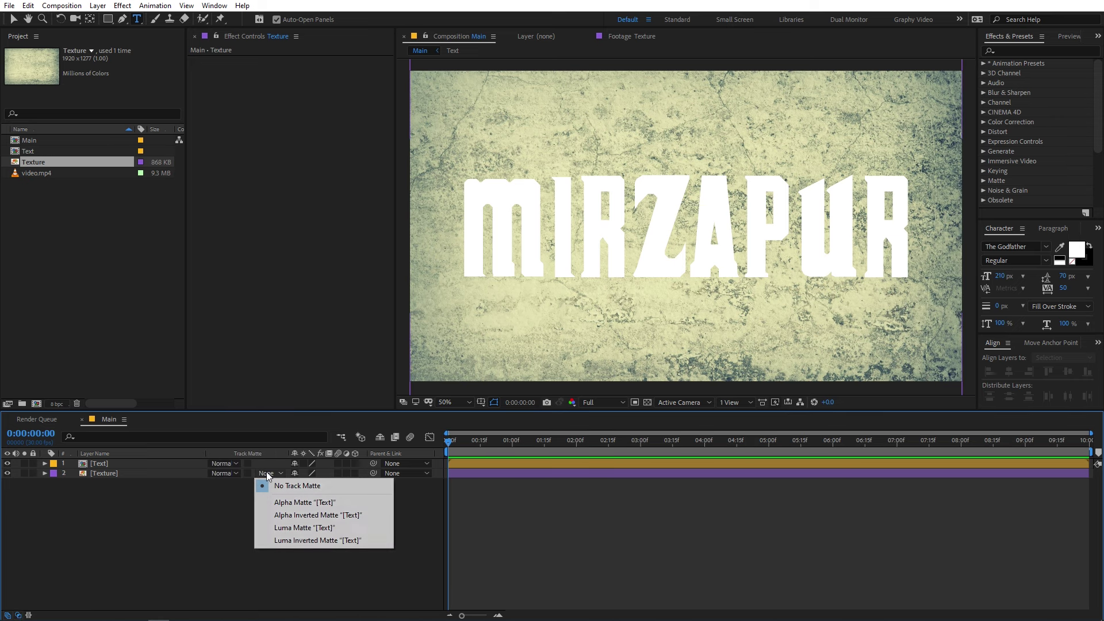
left_click(305, 502)
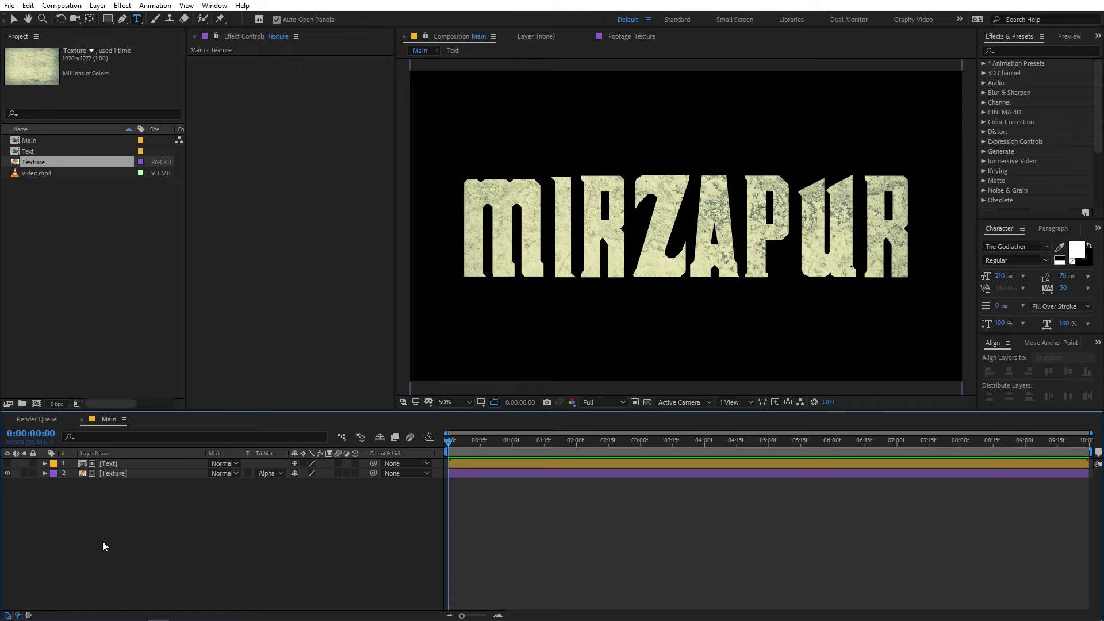
Step: Pre-compose the Text and Texture layers together into a new composition named "Text Texture"
left_click_drag(167, 515, 108, 460)
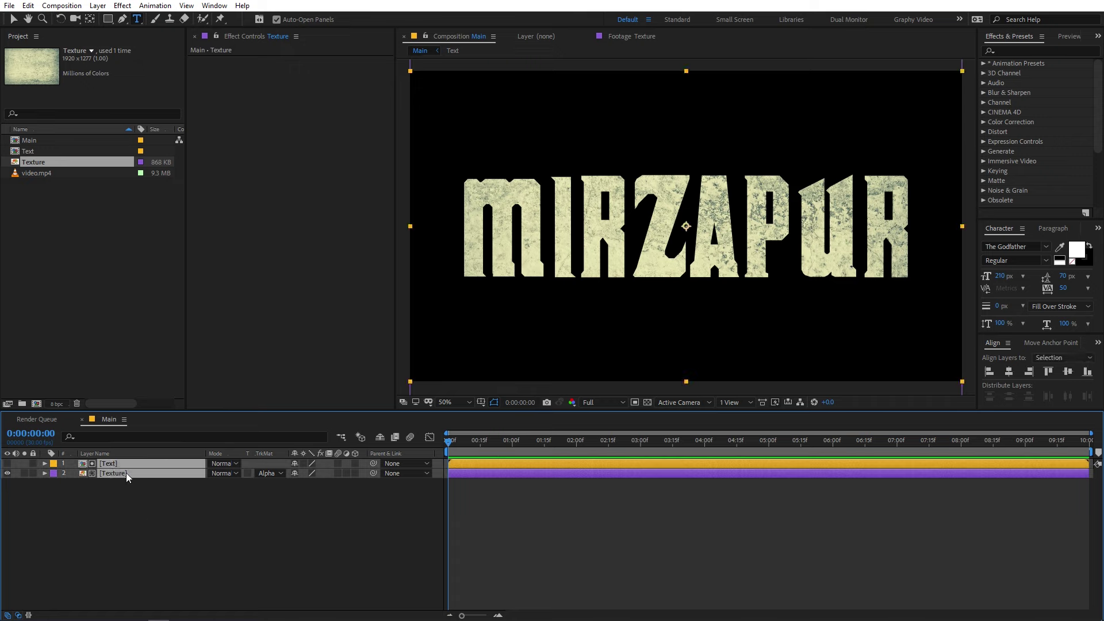
right_click(126, 473)
left_click(187, 430)
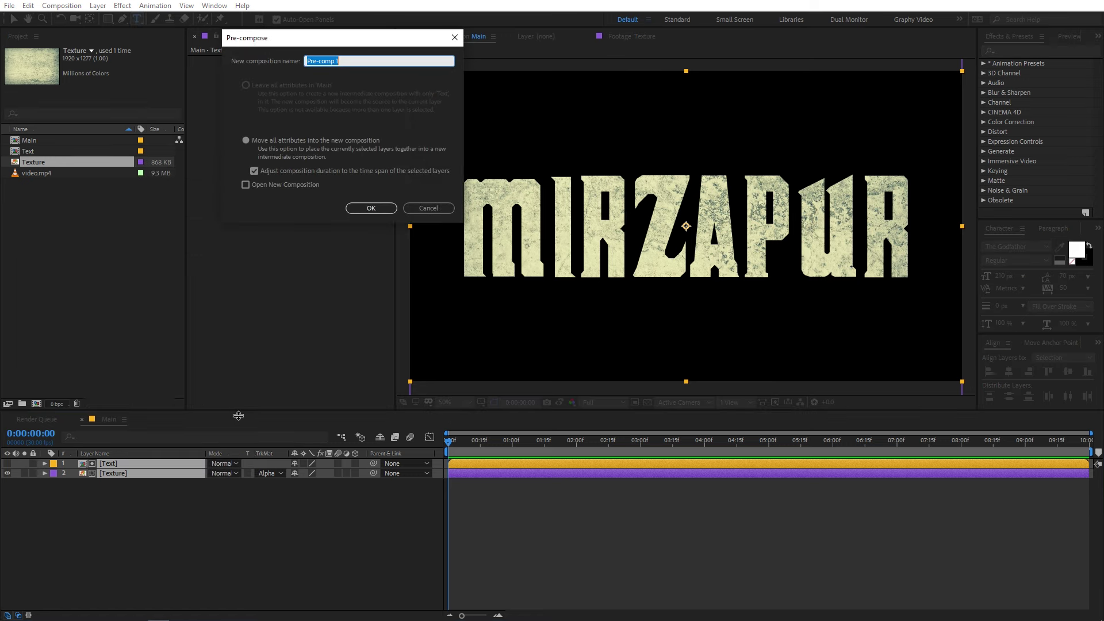
type("Text Texture")
key("Return")
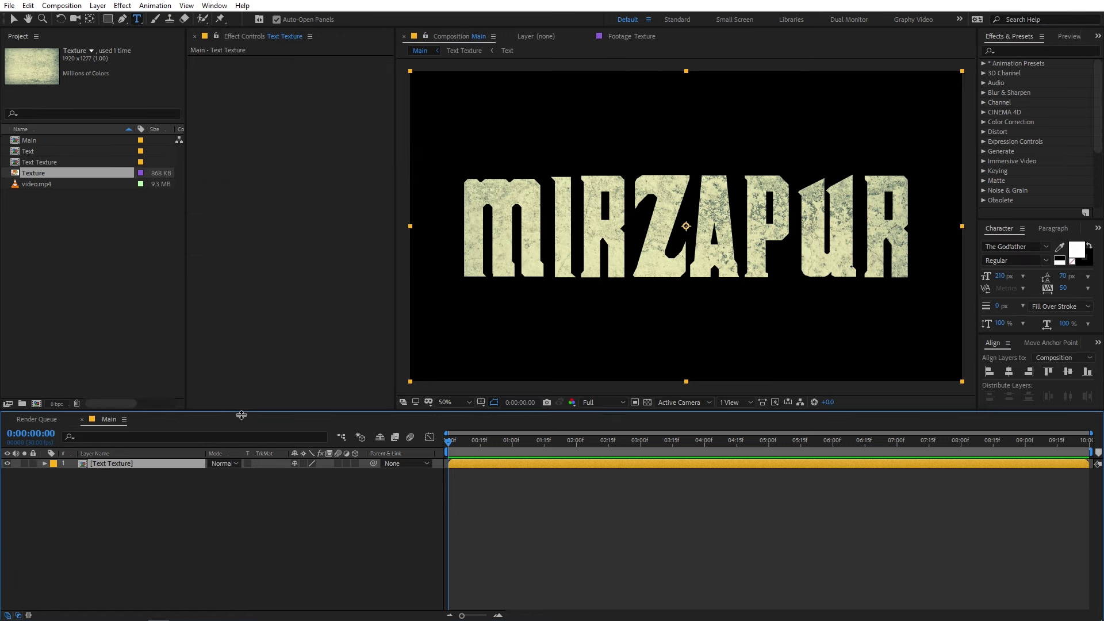
Step: Add video.mp4 to the Main composition above the Text Texture layer and go to 0:00:05:07 to show its ink
left_click(132, 308)
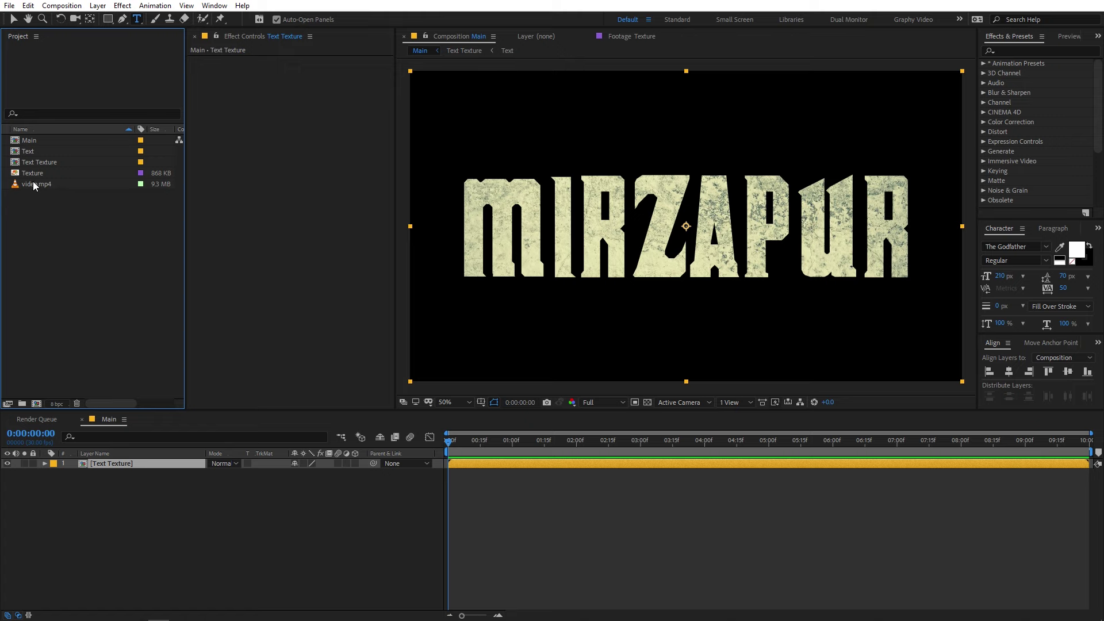
left_click_drag(32, 183, 113, 463)
left_click_drag(449, 442, 783, 441)
Step: Apply the Curves effect to video.mp4, raising the RGB curve in the highlights and anchoring it lower in the shadows
left_click(1015, 53)
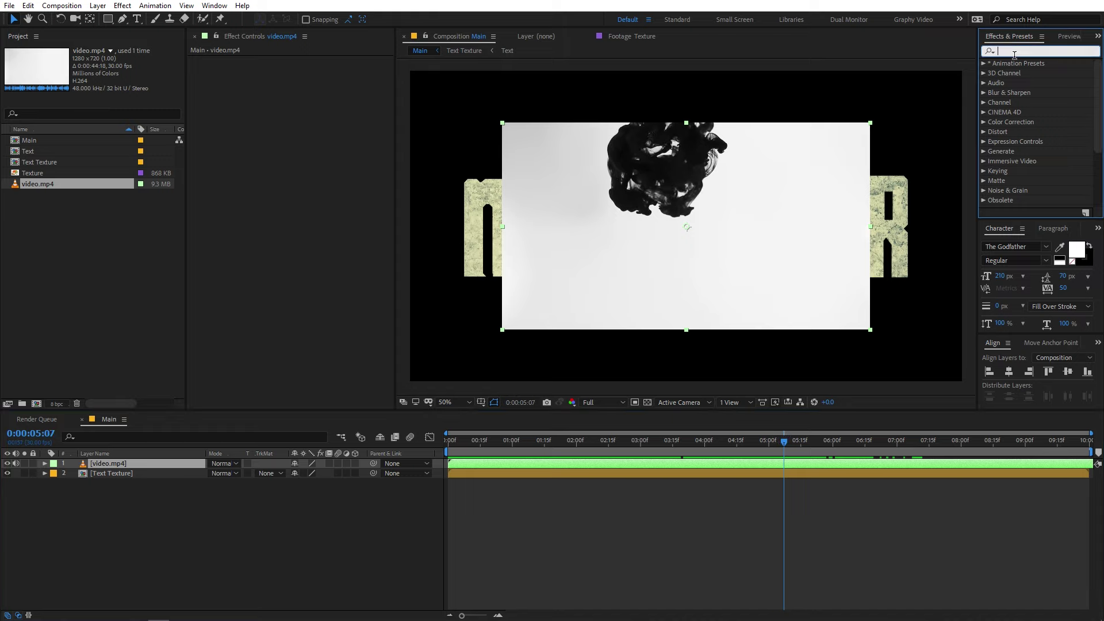
type("curves")
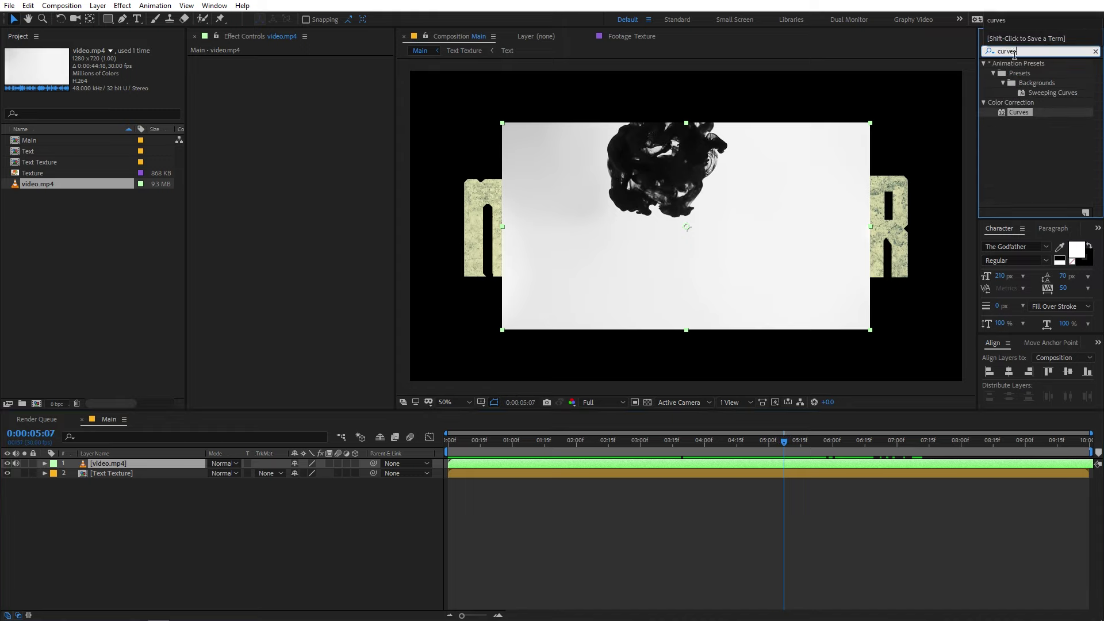
left_click_drag(1014, 115, 695, 220)
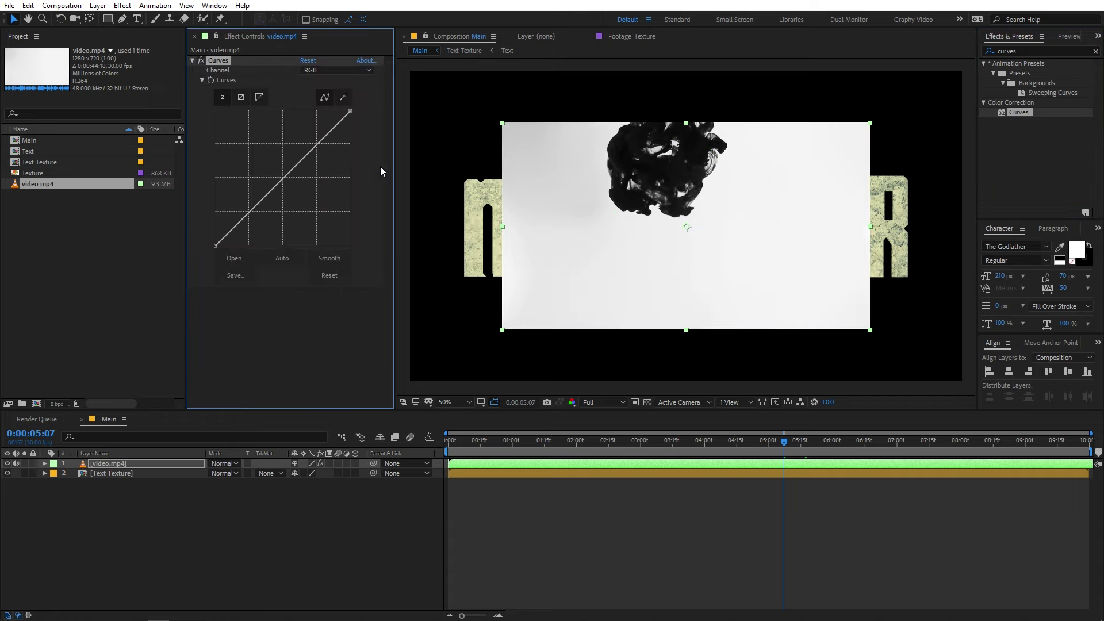
left_click_drag(319, 148, 296, 140)
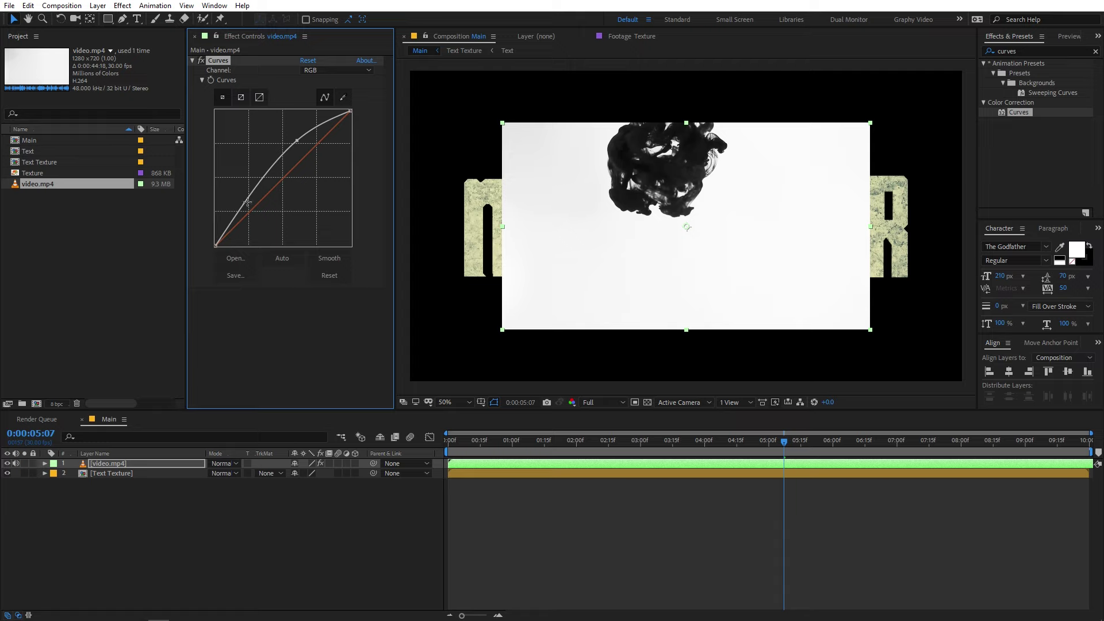
left_click_drag(248, 202, 251, 206)
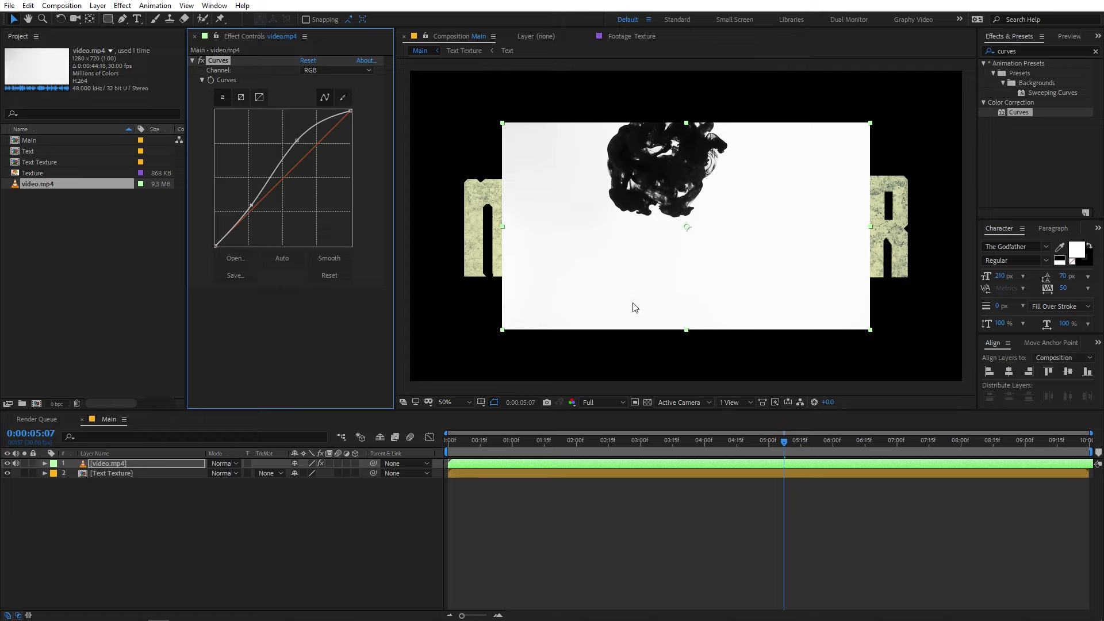
left_click(126, 484)
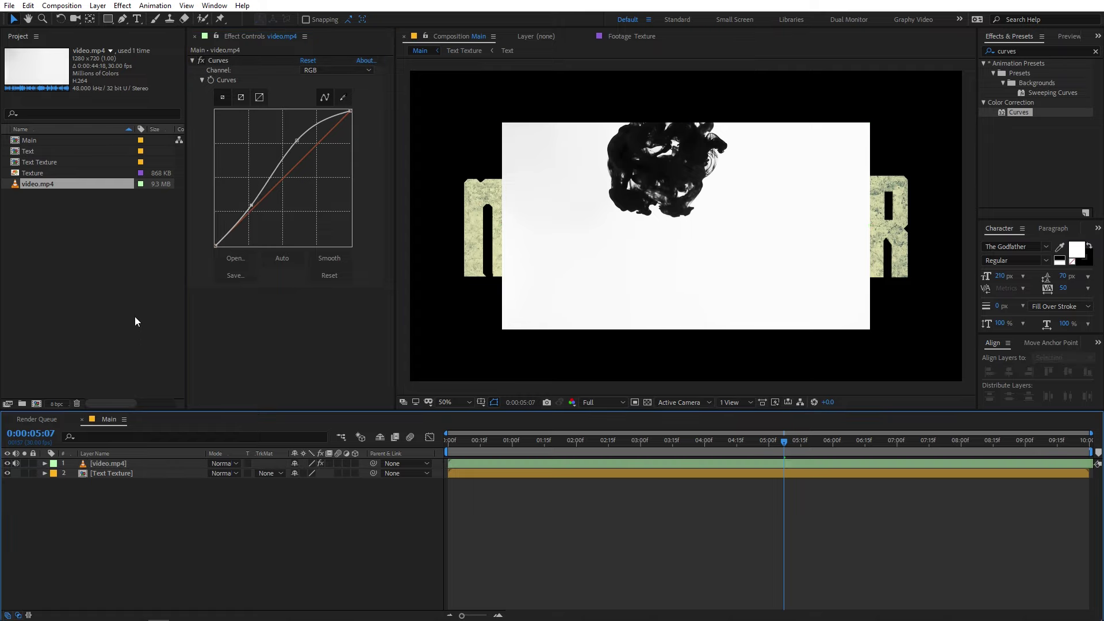
Step: Draw a closed Pen mask around the ink cloud on the video.mp4 layer at 0:00:06:16
left_click(109, 463)
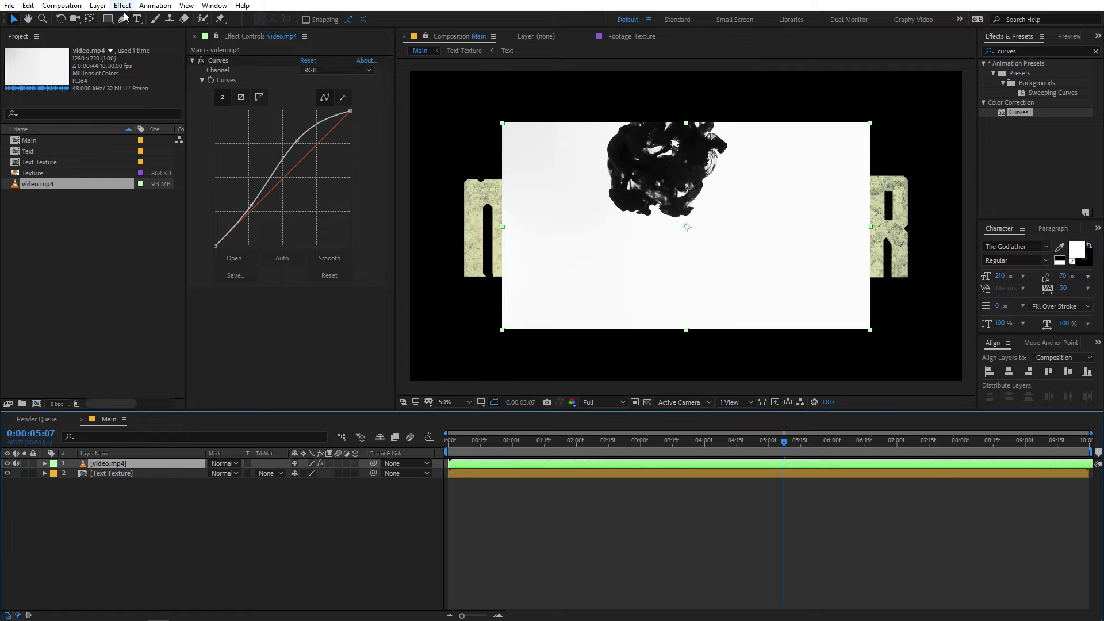
left_click(122, 19)
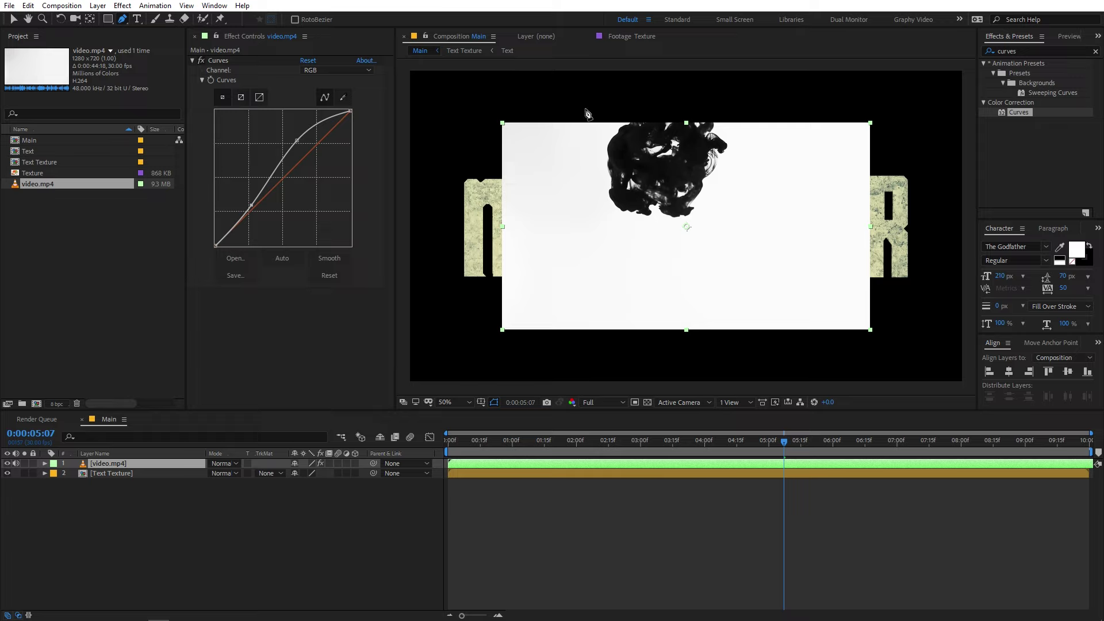
mouse_move(641, 454)
left_mouse_down()
mouse_move(434, 458)
mouse_move(575, 465)
mouse_move(867, 441)
left_mouse_up()
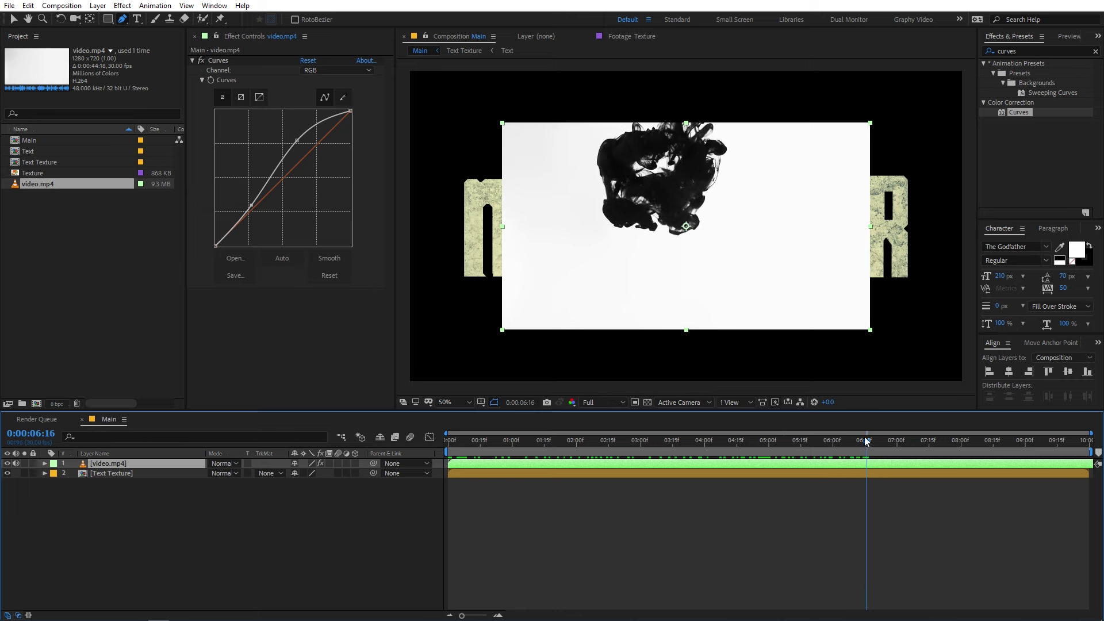
left_click(603, 98)
left_click(547, 154)
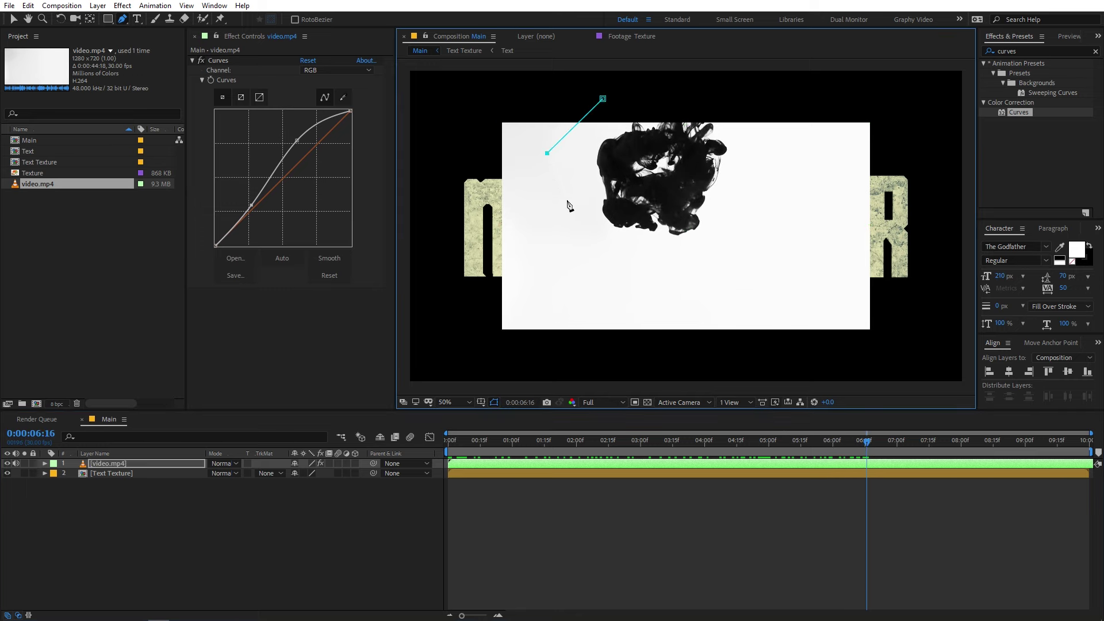
left_click(568, 232)
left_click(616, 269)
left_click(690, 253)
left_click(752, 230)
left_click(777, 117)
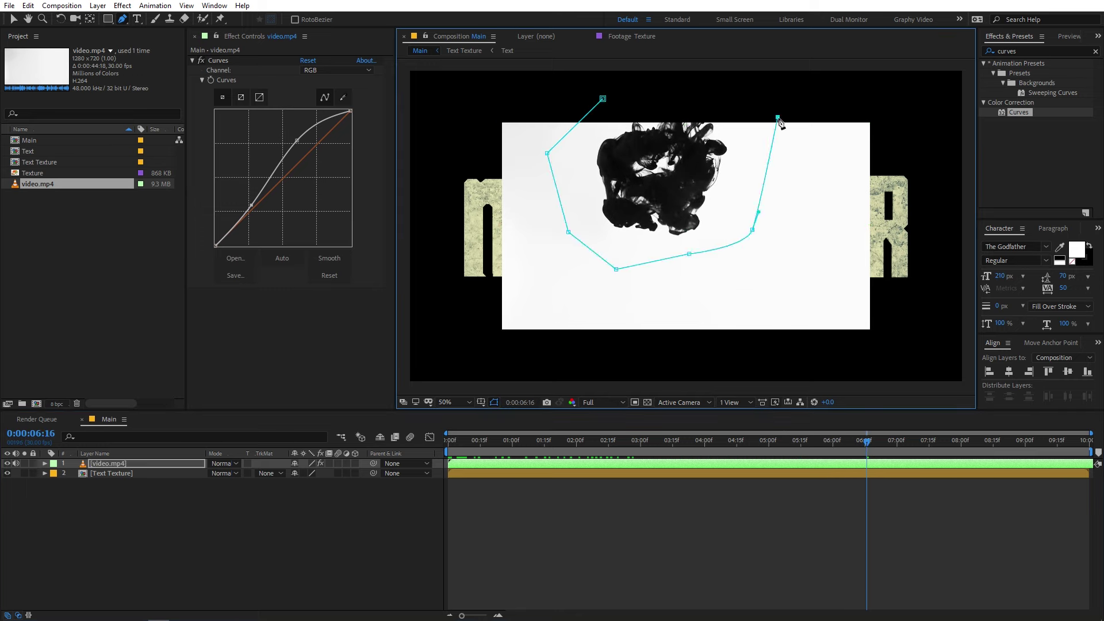
left_click(749, 99)
left_click(691, 98)
left_click(603, 99)
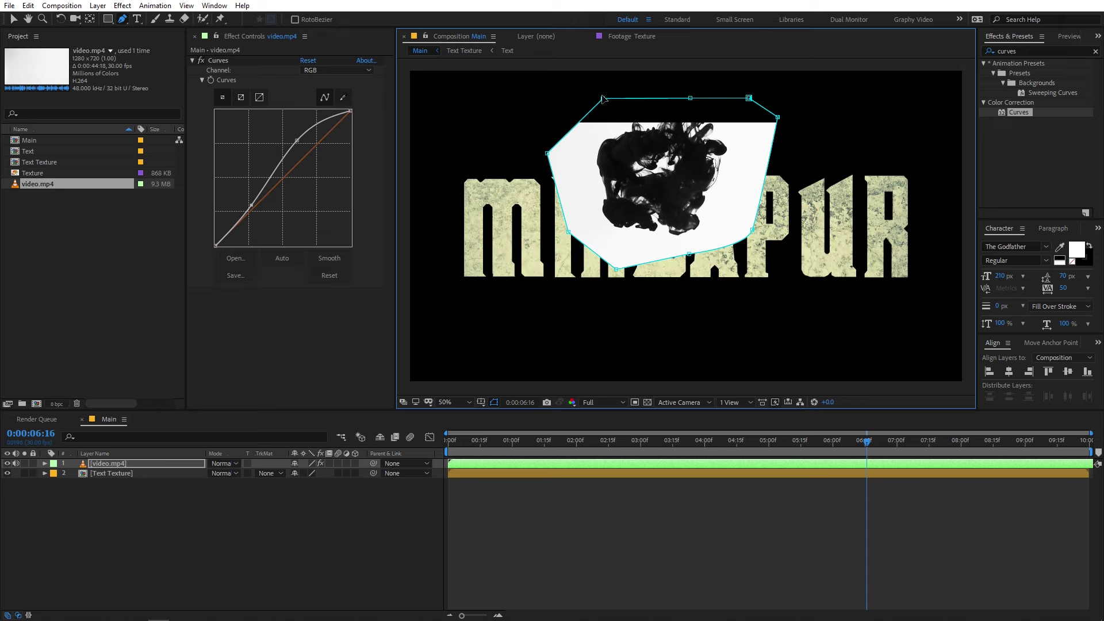
Step: Tighten the video.mp4 mask by moving its side and lower points closer to the ink cloud
left_click_drag(547, 153, 576, 150)
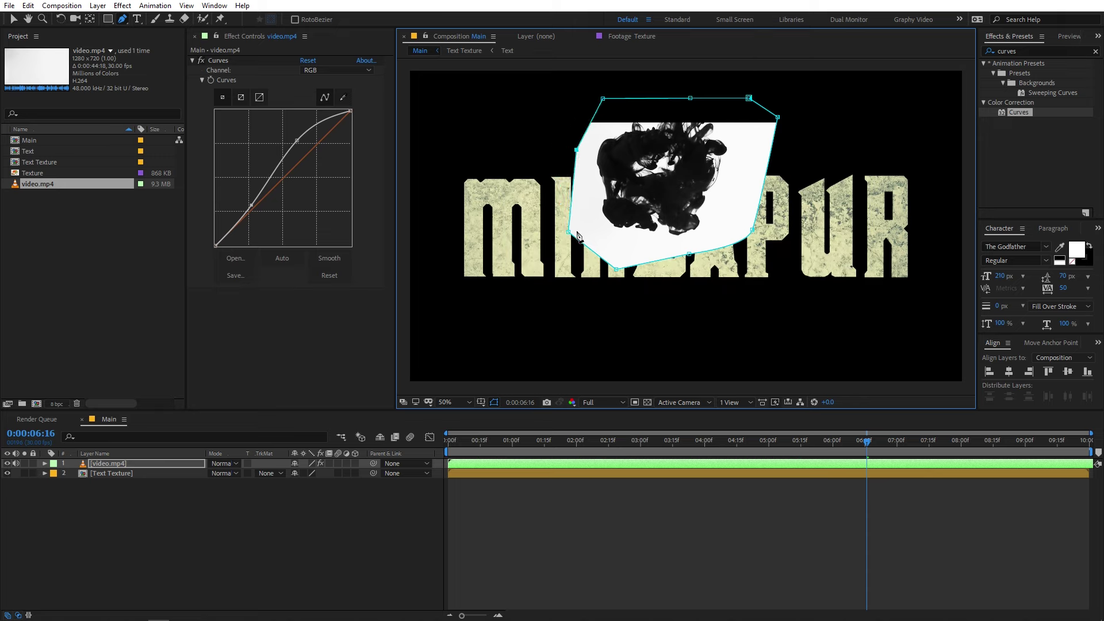
left_click_drag(568, 232, 589, 219)
left_click_drag(617, 269, 689, 248)
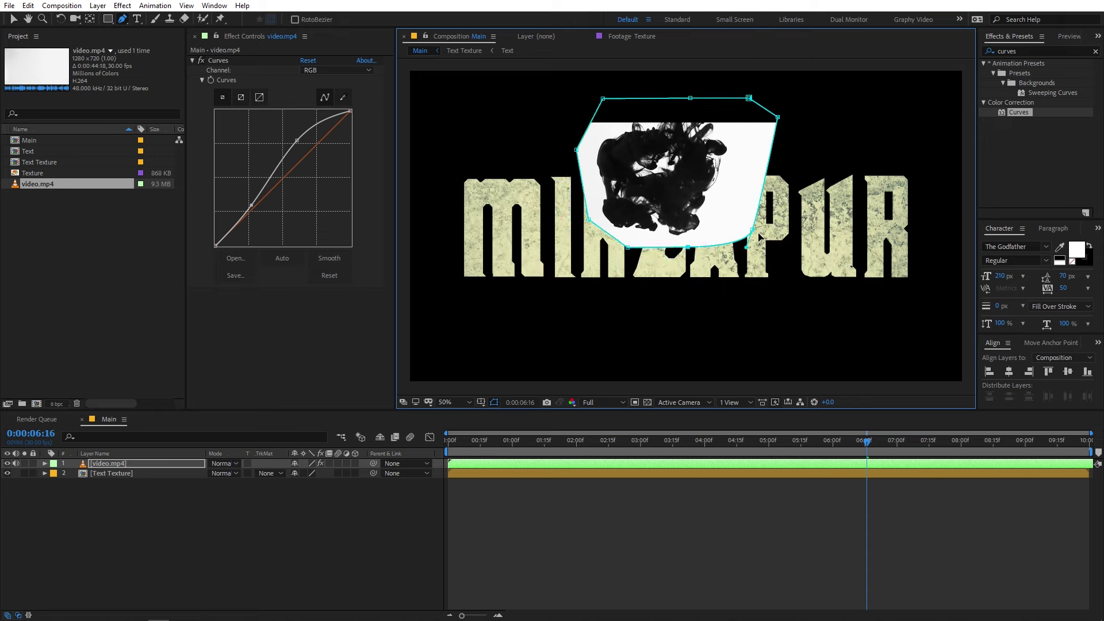
left_click_drag(752, 230, 734, 211)
left_click_drag(778, 117, 742, 119)
Step: Adjust the mask's lower points at 0:00:07:16 so they enclose the spread-out ink
mouse_move(448, 440)
left_mouse_down()
mouse_move(800, 442)
mouse_move(931, 420)
left_mouse_up()
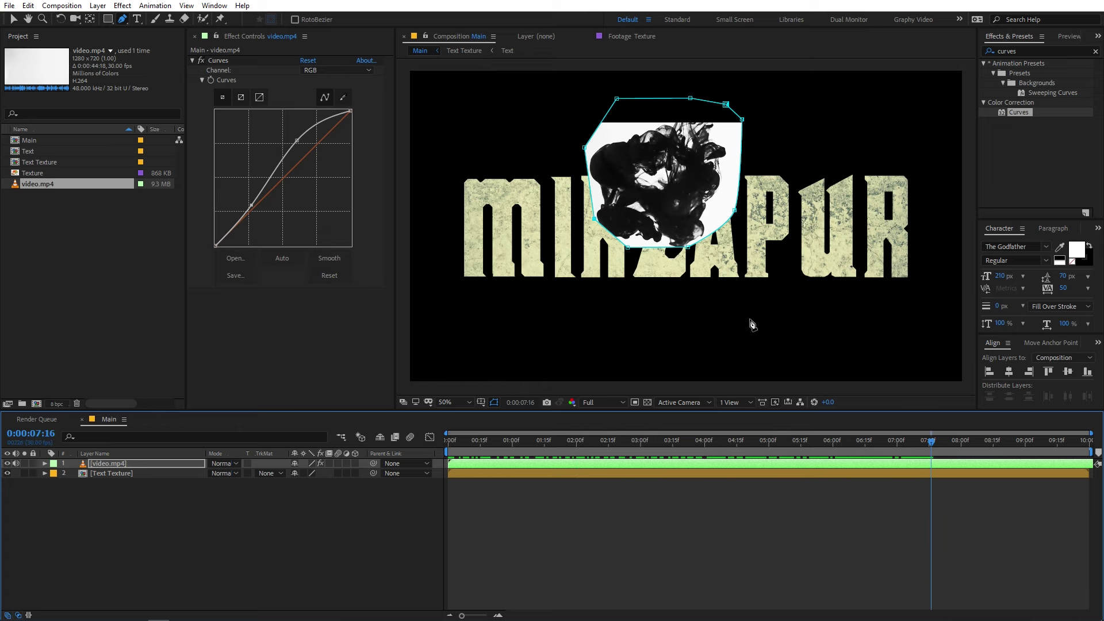
left_click_drag(628, 252, 607, 257)
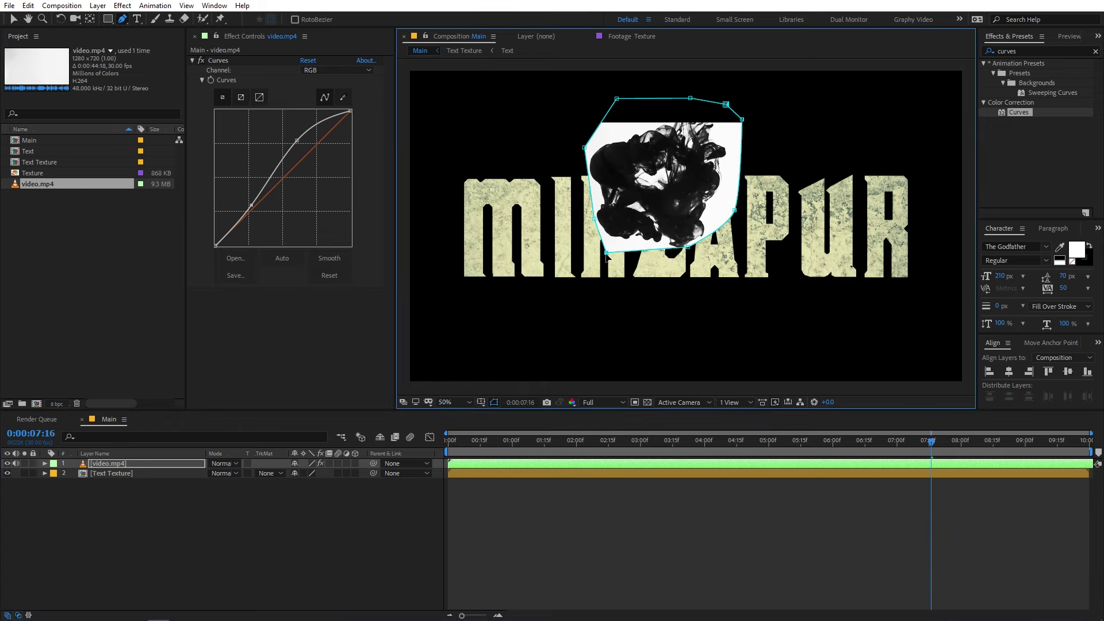
left_click_drag(689, 248, 691, 252)
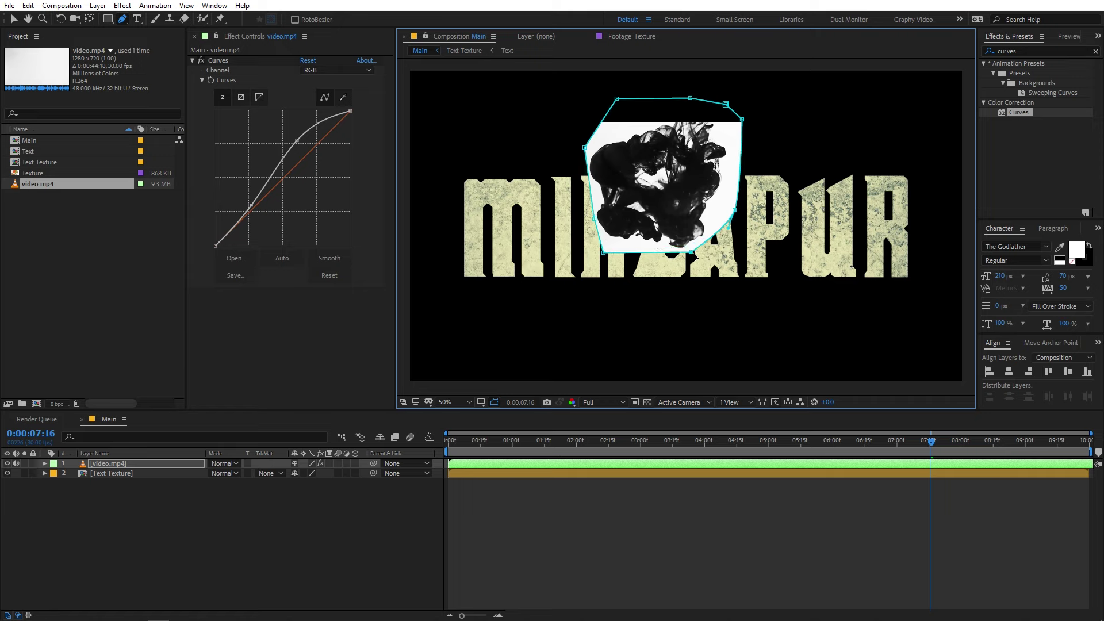
Step: Place the masked video.mp4 layer over the title's first letter and rotate it to -32°
left_click_drag(956, 440, 449, 441)
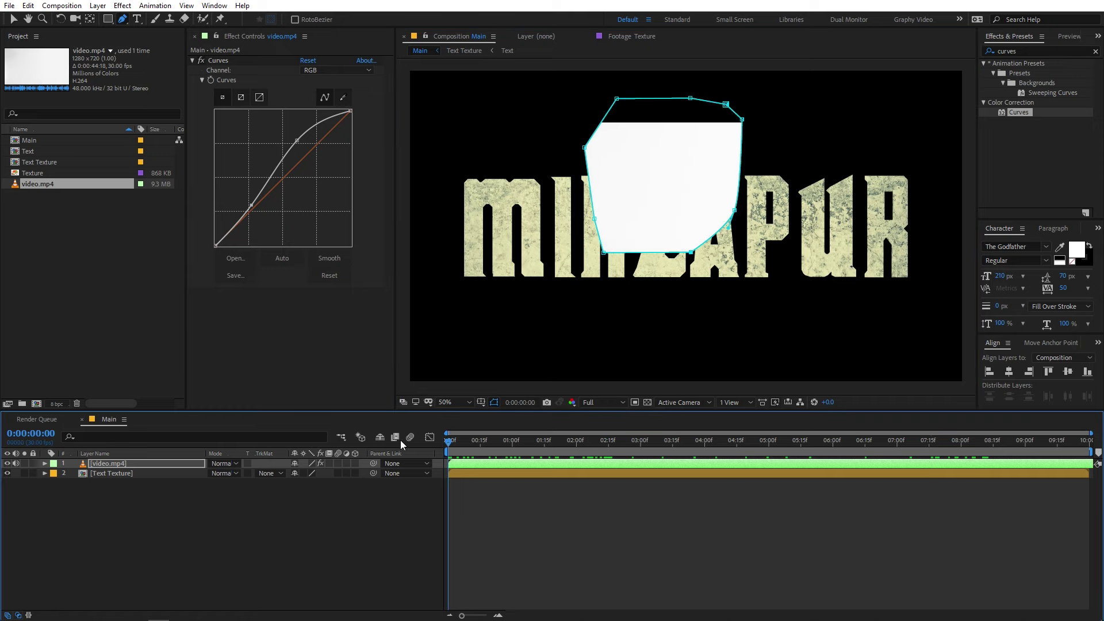
left_click(137, 467)
key("v")
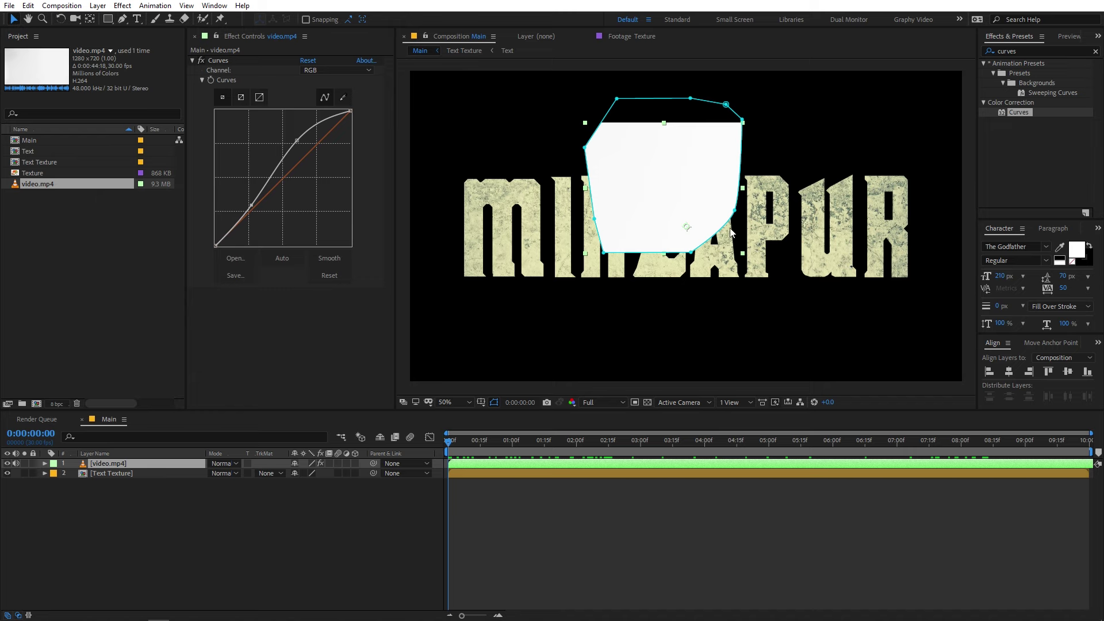
left_click_drag(667, 193, 513, 210)
key("r")
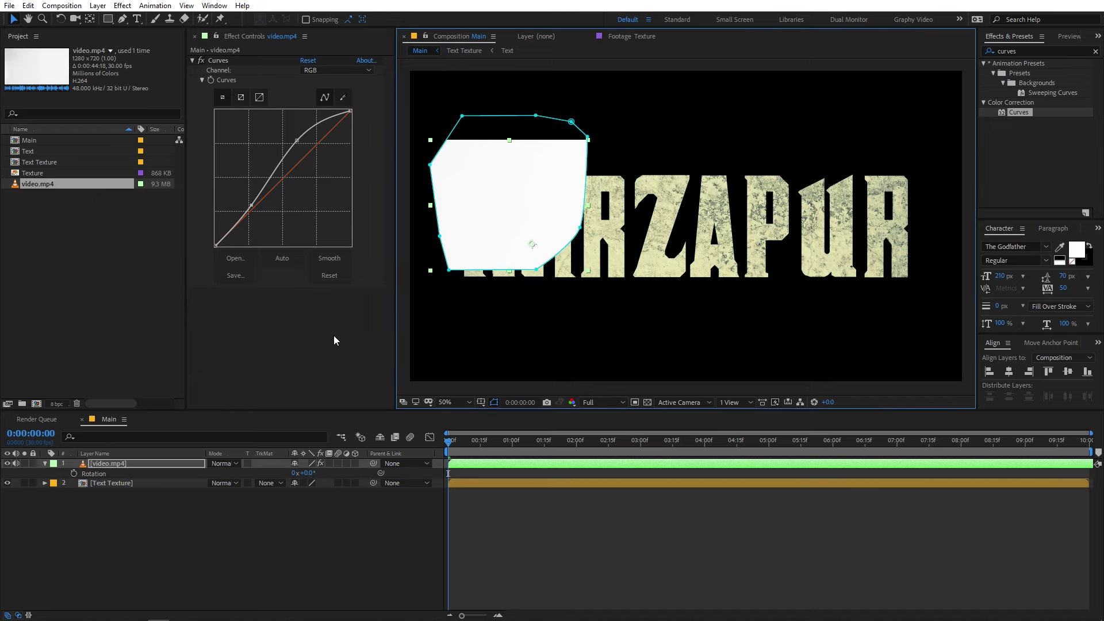
left_click_drag(297, 478, 278, 478)
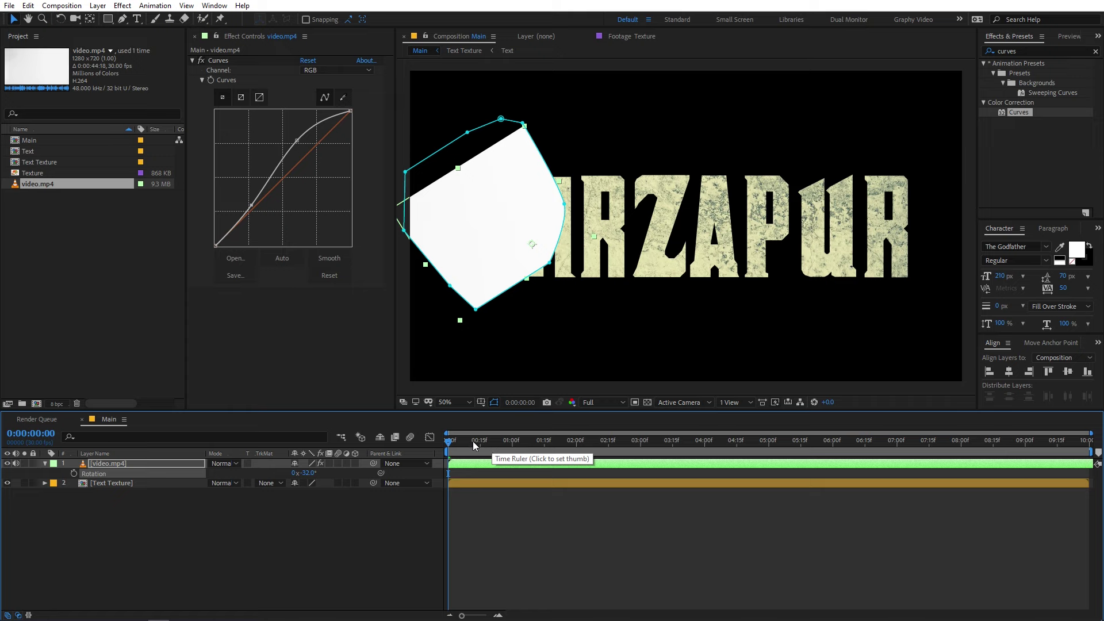
left_click_drag(484, 441, 689, 441)
left_click_drag(517, 214, 532, 217)
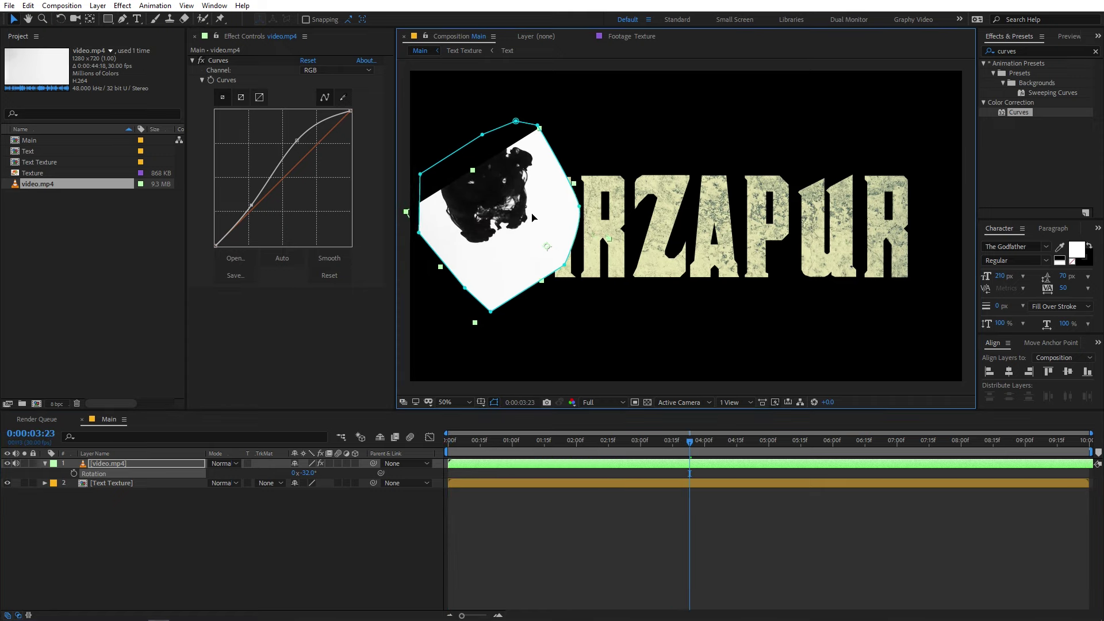
Step: Duplicate the masked video.mp4 layer and move the copy over the last letters of the title
left_click(128, 464)
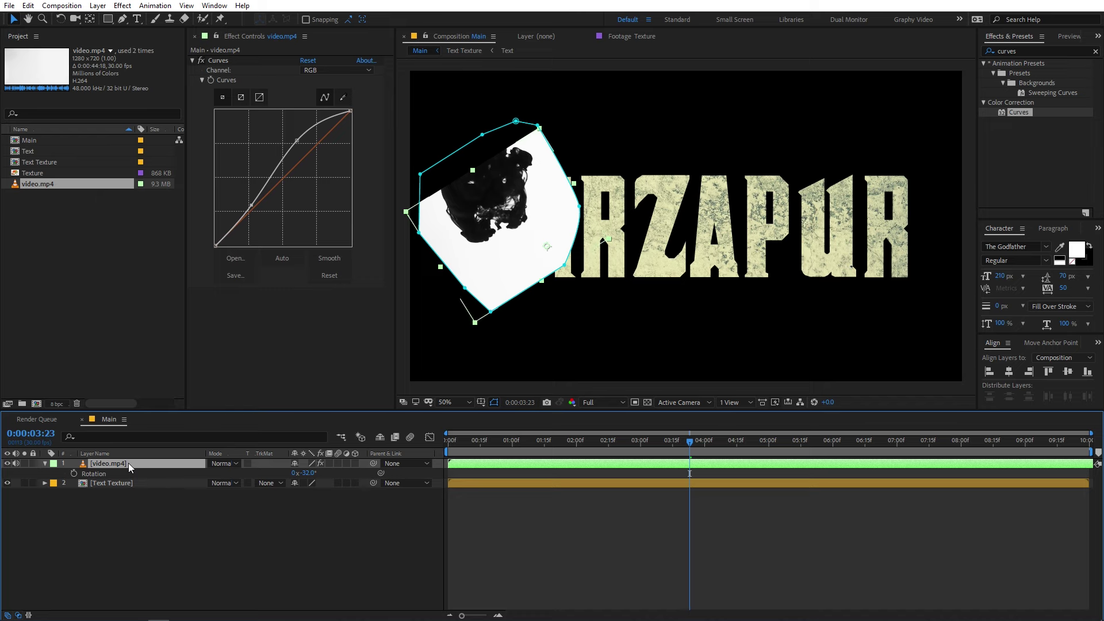
key("ctrl+d")
left_click_drag(500, 253, 847, 239)
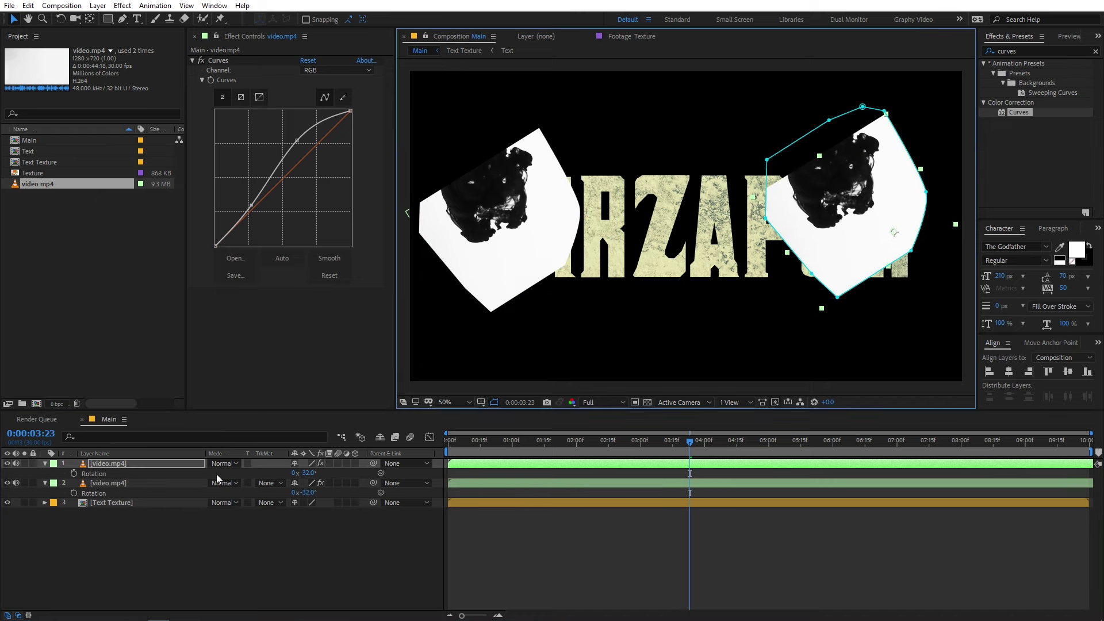
Step: Rotate the duplicated video.mp4 layer to 124° and reposition it over the title's final letter
left_click_drag(305, 473, 360, 478)
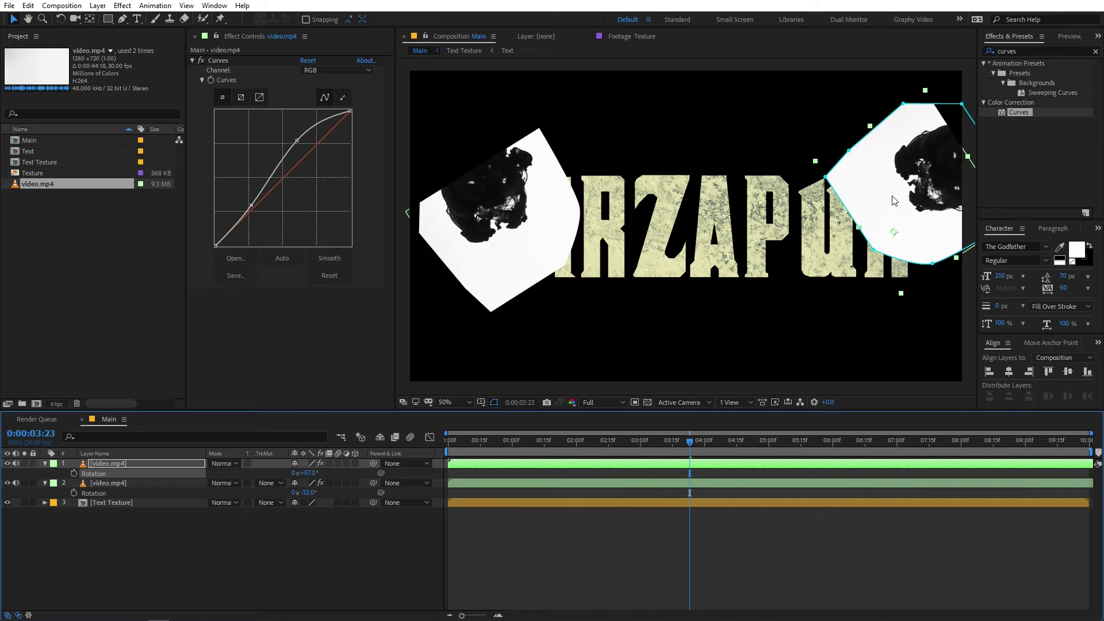
left_click_drag(893, 200, 856, 243)
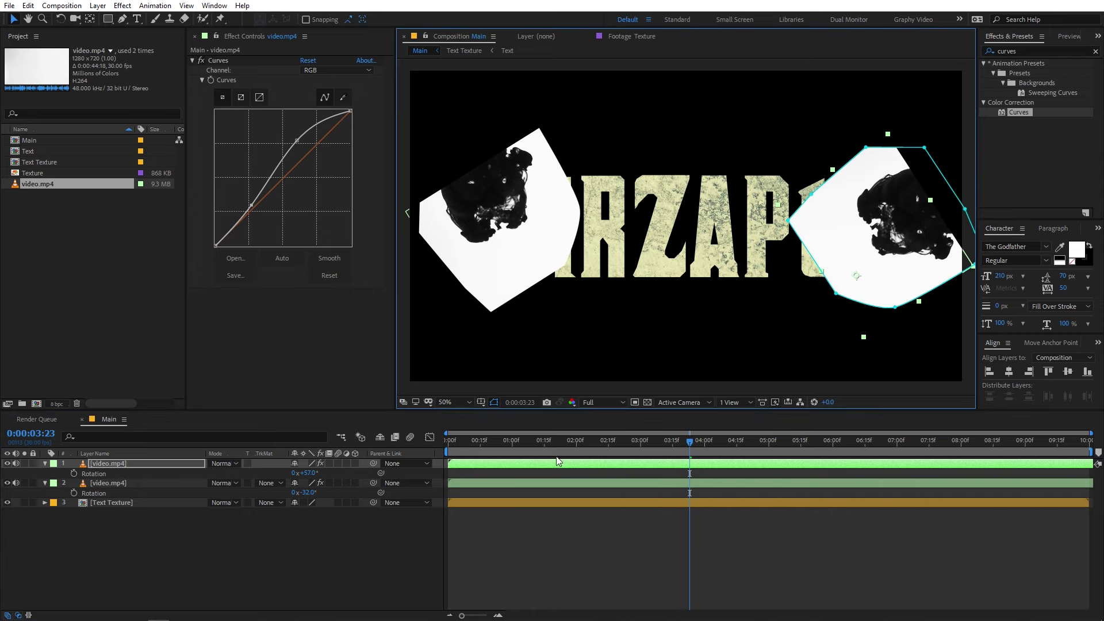
left_click_drag(310, 473, 353, 479)
left_click_drag(885, 314, 862, 287)
left_click(181, 463)
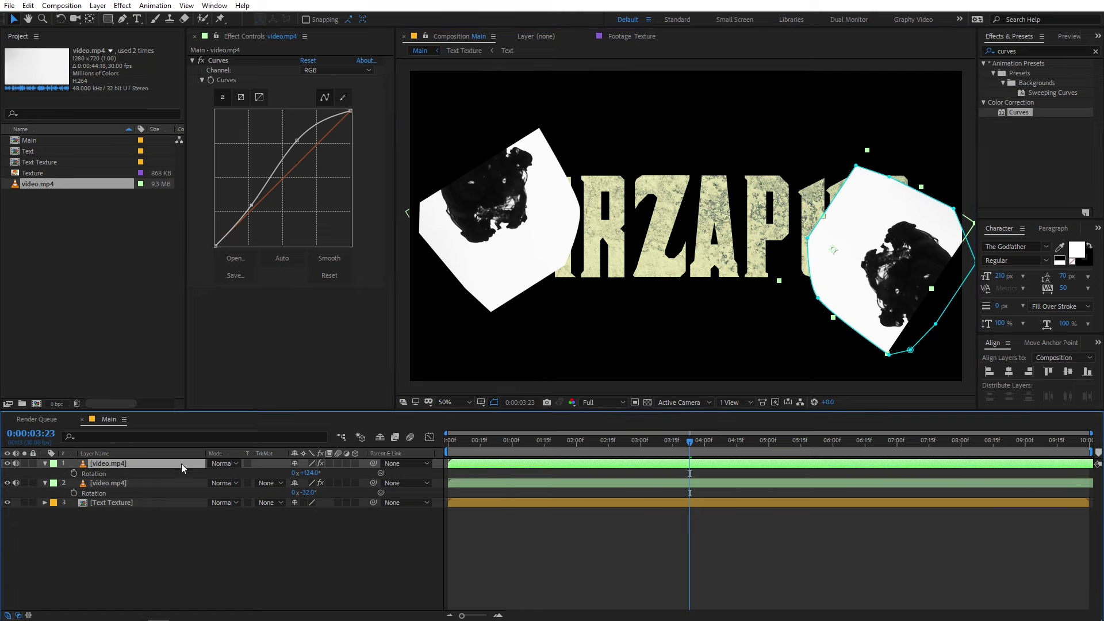
Step: Duplicate the video.mp4 layer over the title's last letter, move the copy over the middle letters and rotate it to 167°
key("ctrl+d")
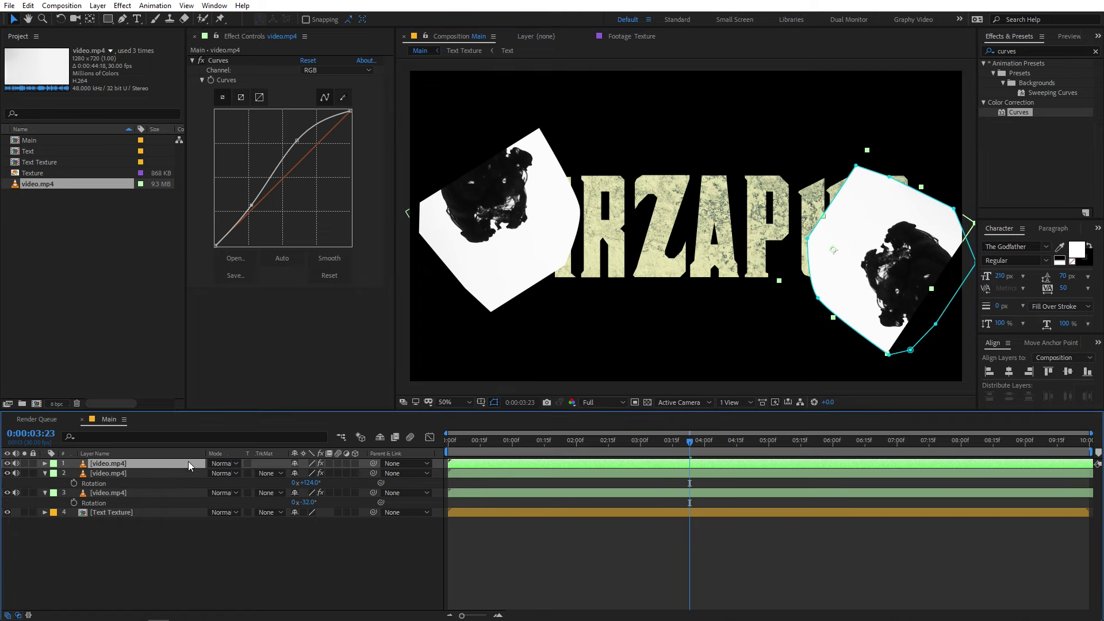
left_click_drag(885, 302, 660, 318)
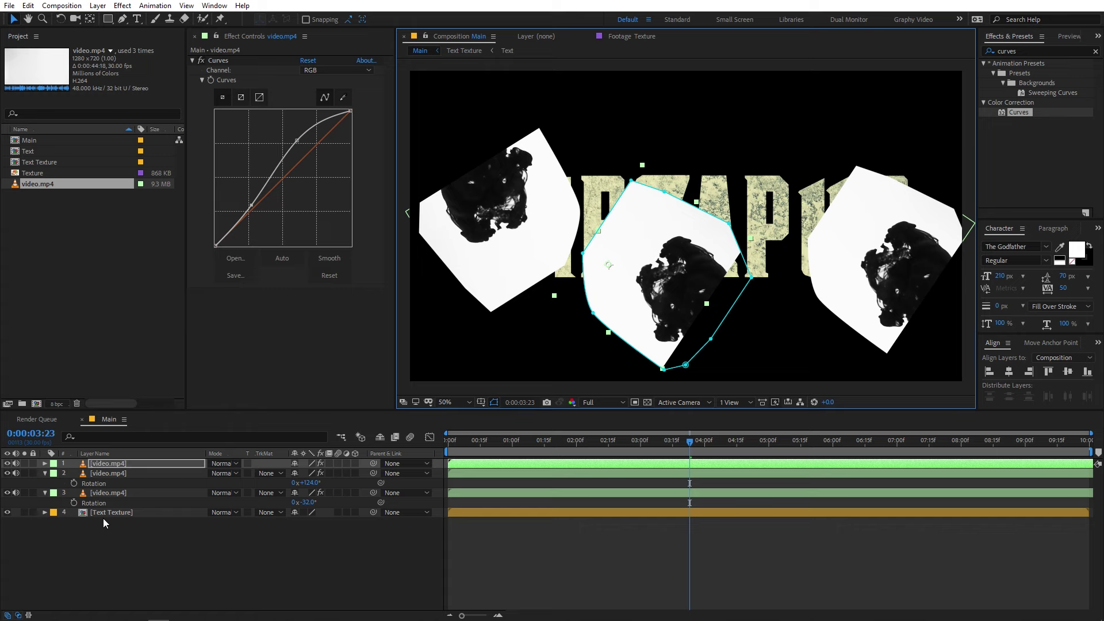
key("r")
left_click_drag(311, 473, 584, 341)
left_click_drag(647, 318, 671, 261)
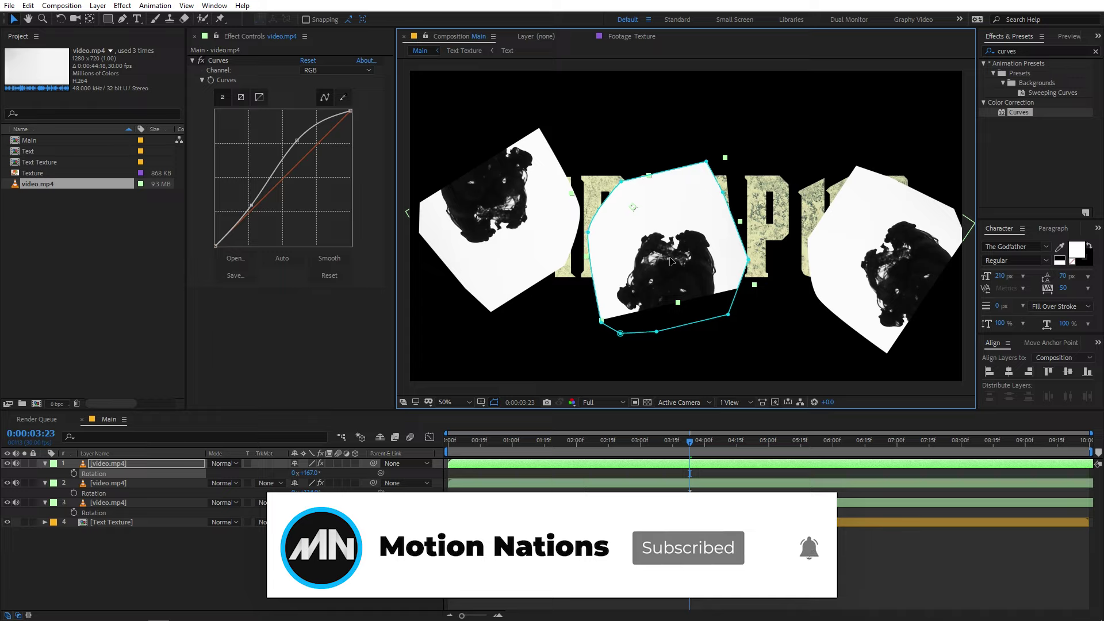
Step: Pre-compose the three video.mp4 layers into a new composition named Ink Splatter
left_click_drag(684, 454, 777, 453)
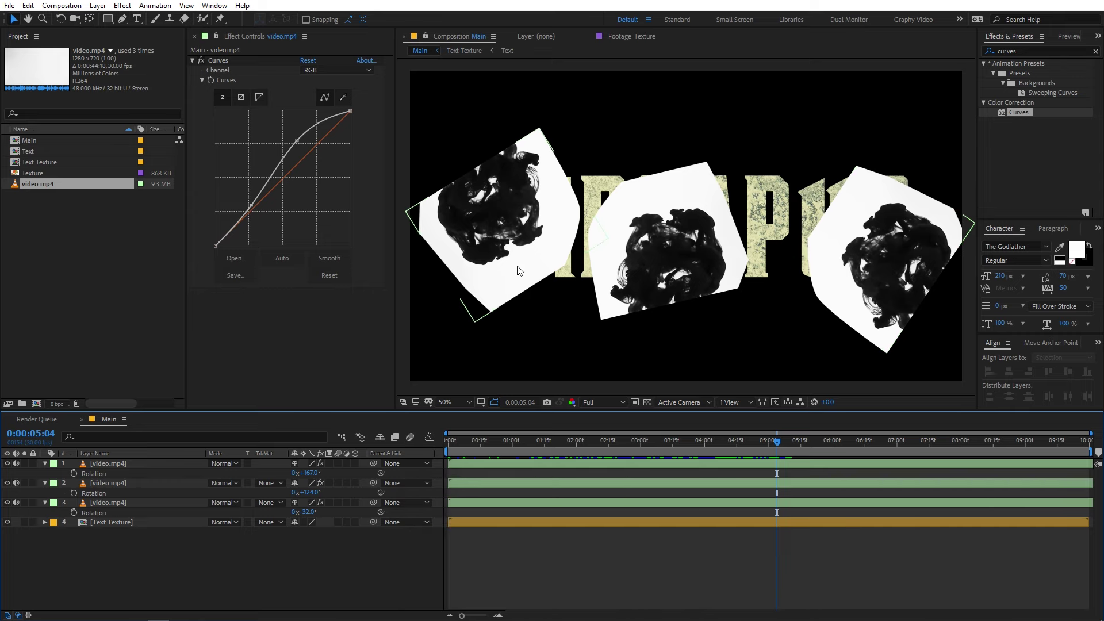
left_click(136, 464)
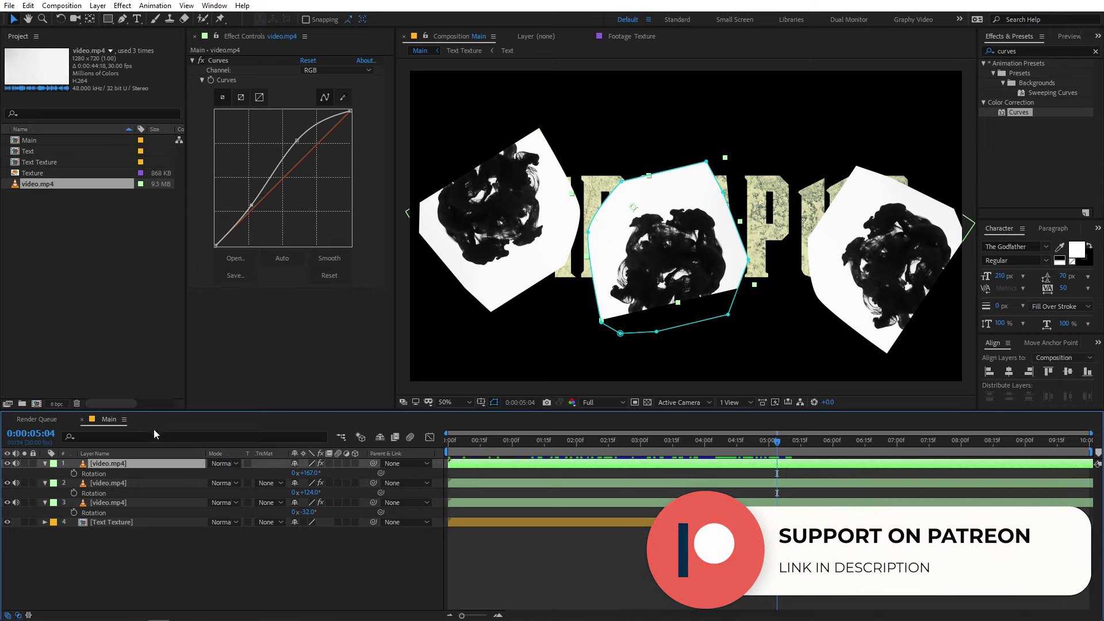
left_click(118, 505, "shift")
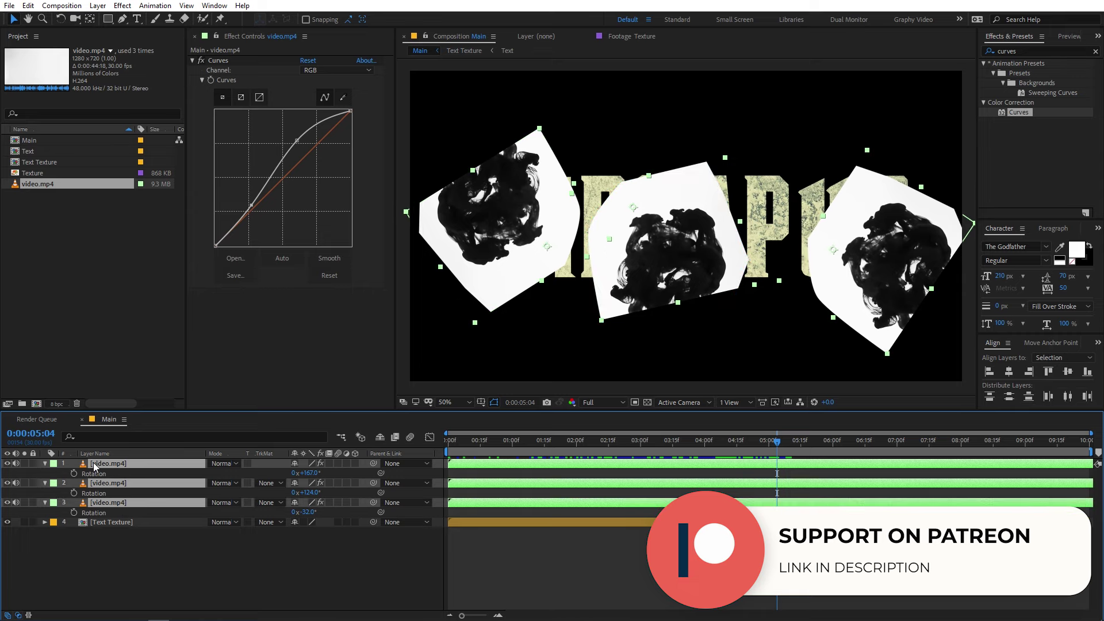
right_click(113, 501)
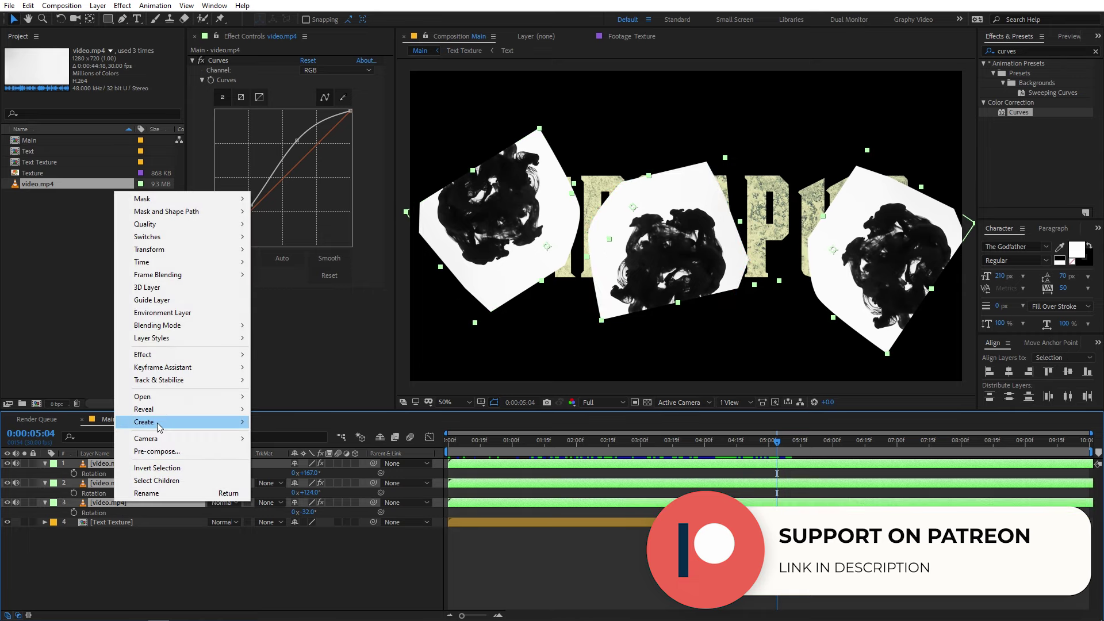
left_click(156, 452)
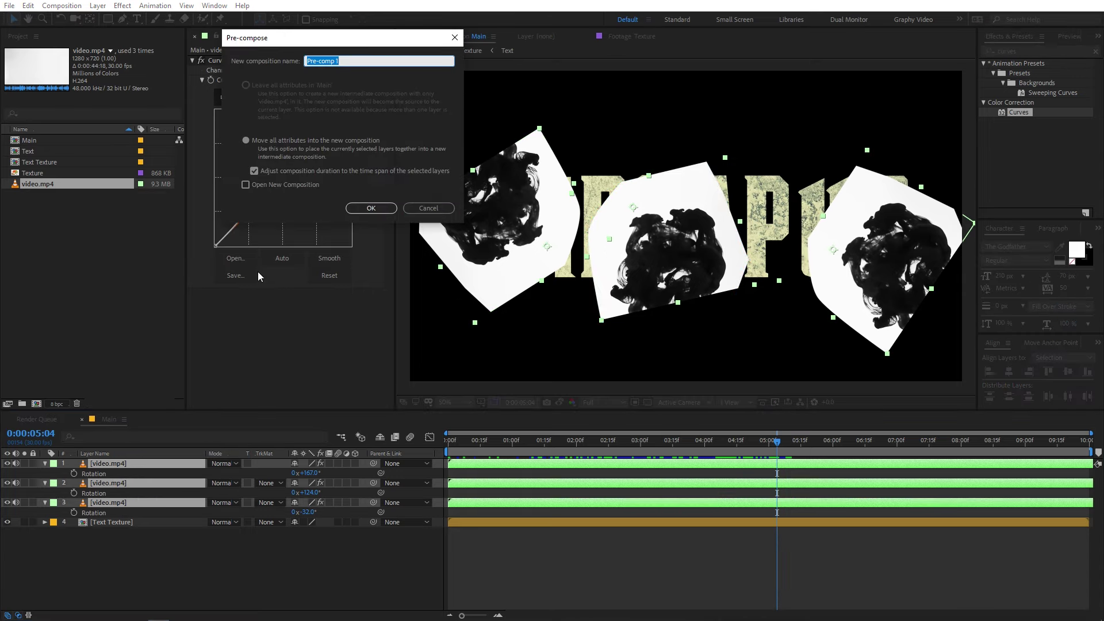
type("B")
type("nk Splatter")
key("Return")
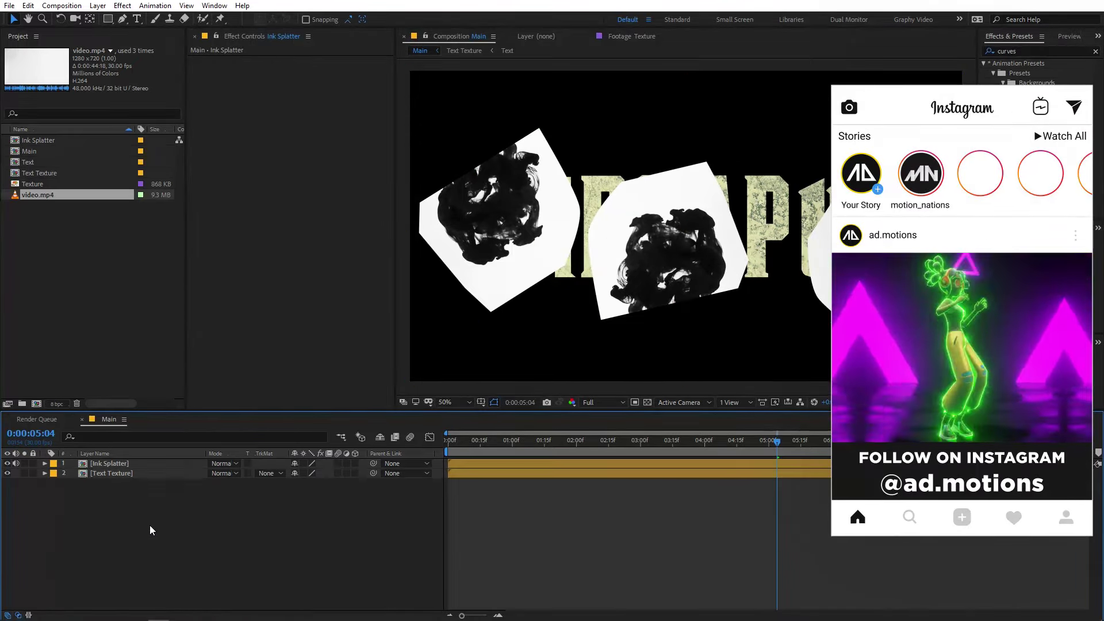
Step: Add a full-size white solid inside the Ink Splatter composition and place it beneath the three video.mp4 layers
double_click(116, 463)
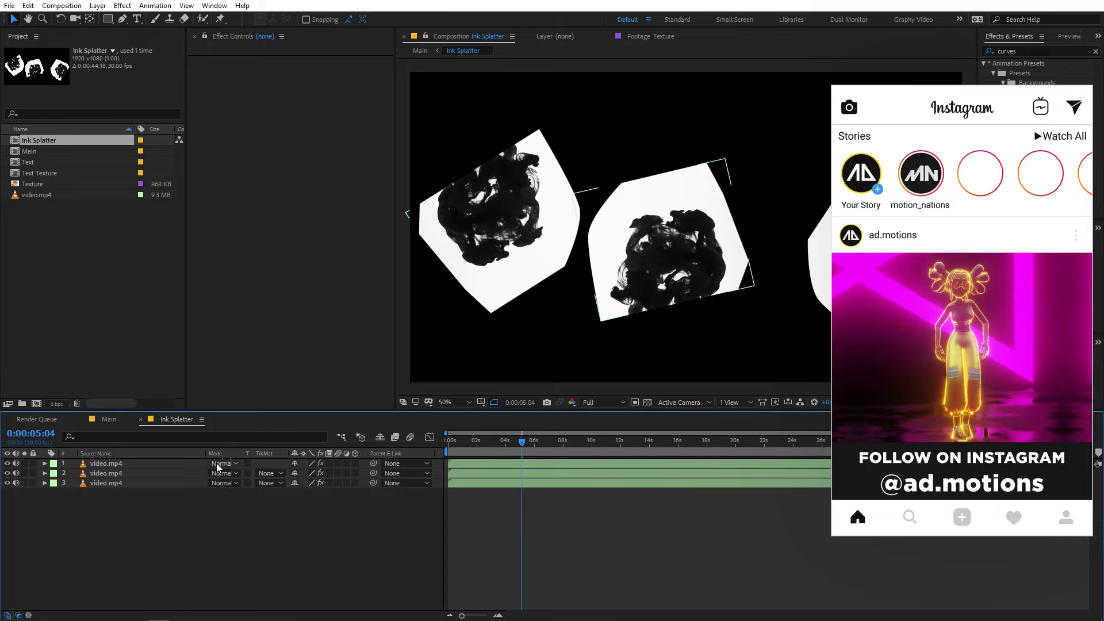
right_click(177, 559)
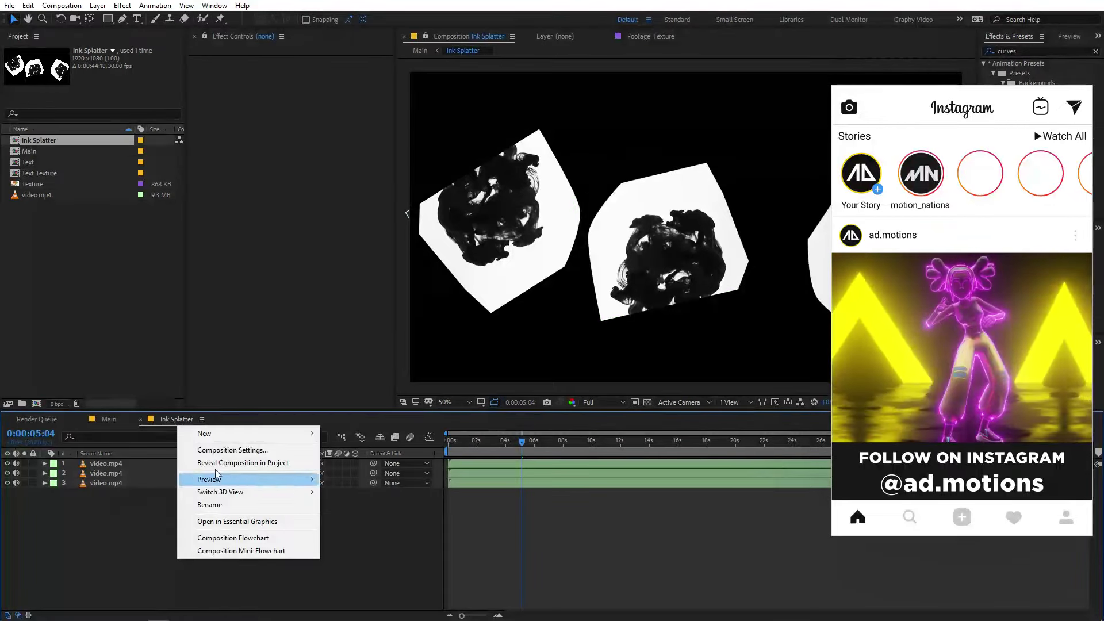
mouse_move(226, 430)
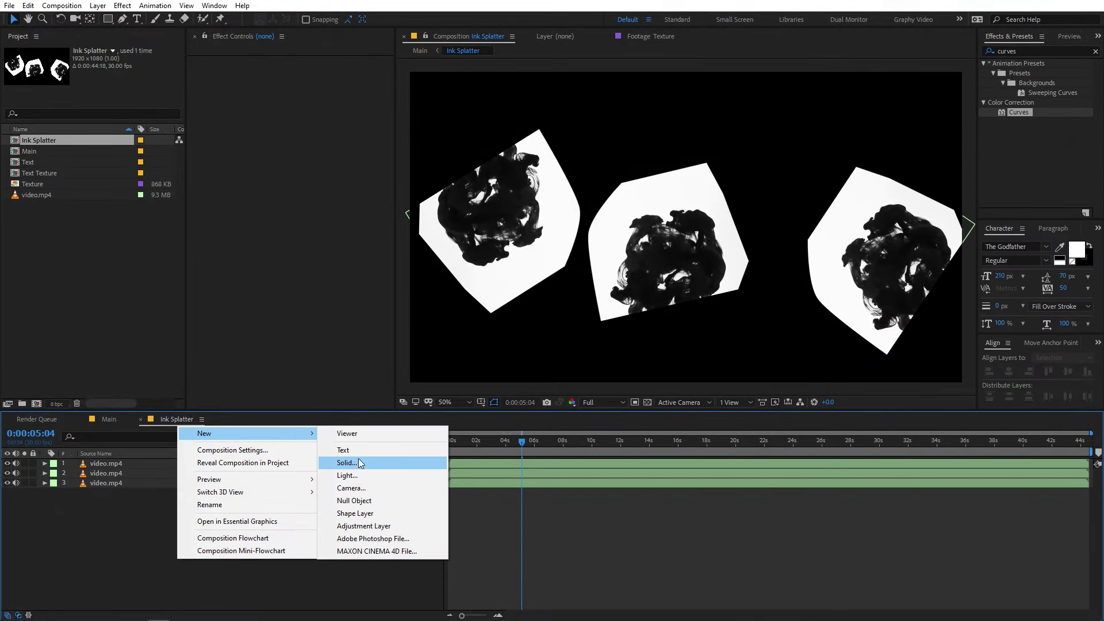
left_click(351, 464)
left_click(298, 253)
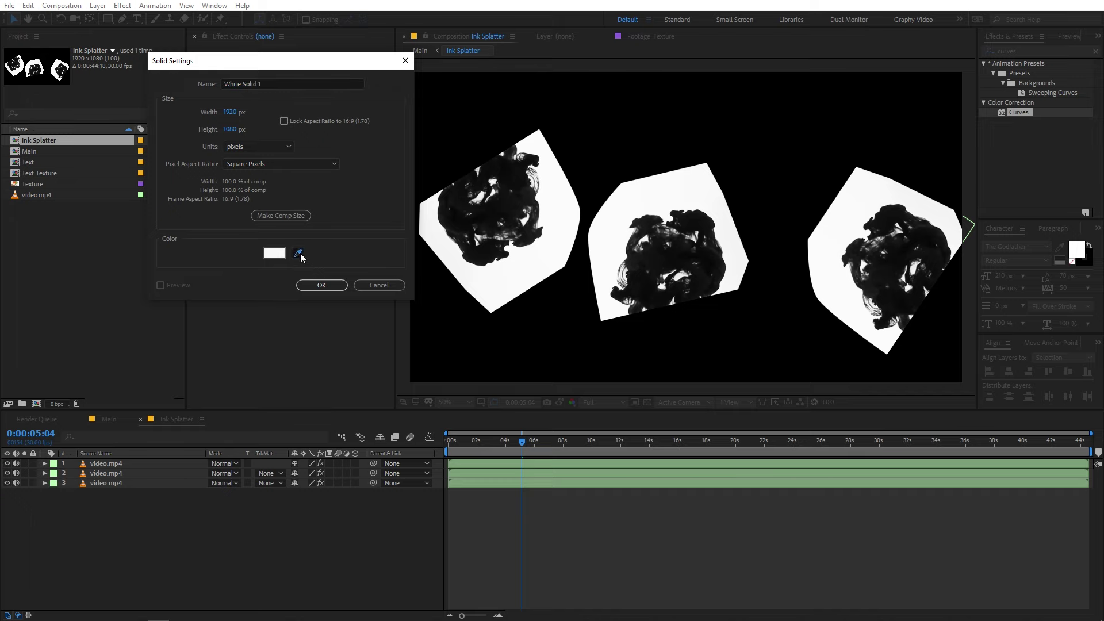
left_click(320, 285)
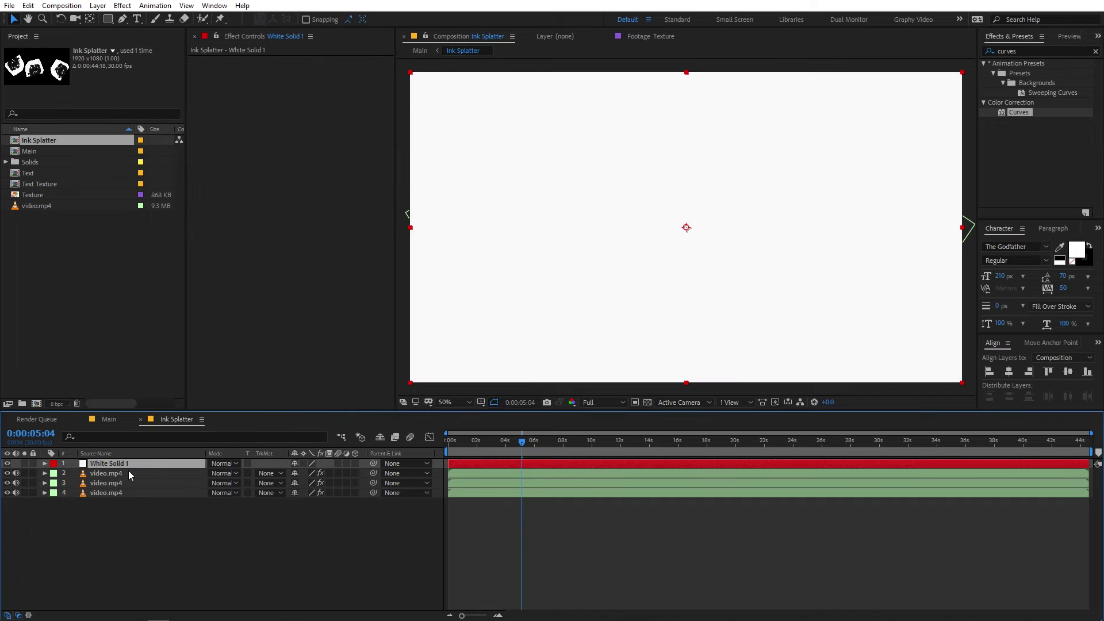
left_click_drag(126, 463, 127, 522)
left_click(127, 522)
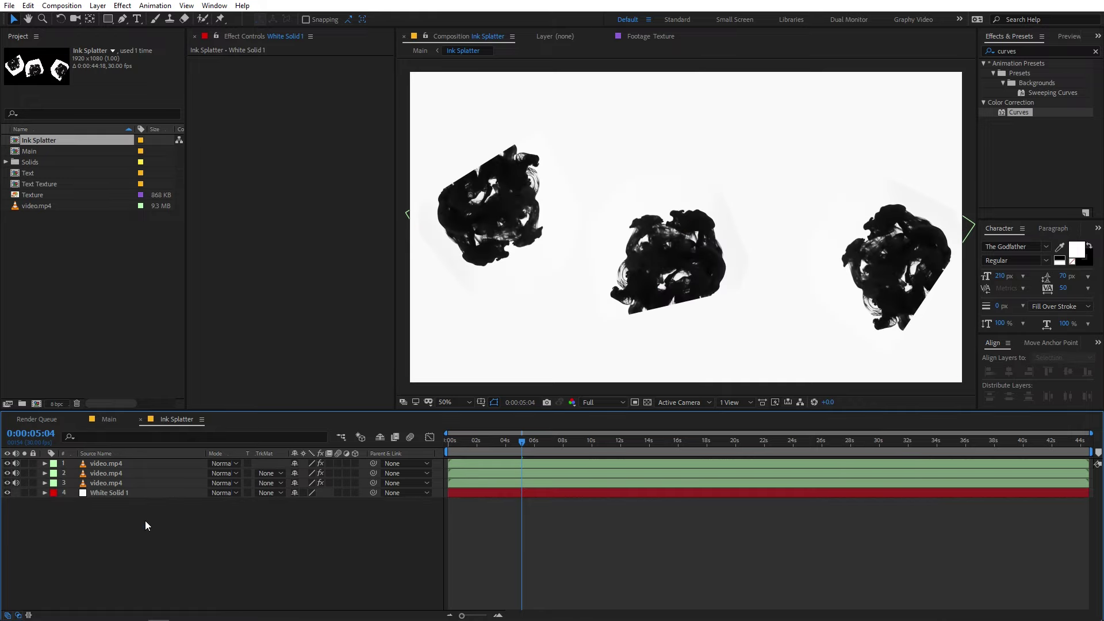
Step: Duplicate the Text Texture layer in the Main composition and hide the Ink Splatter layer
left_click(107, 419)
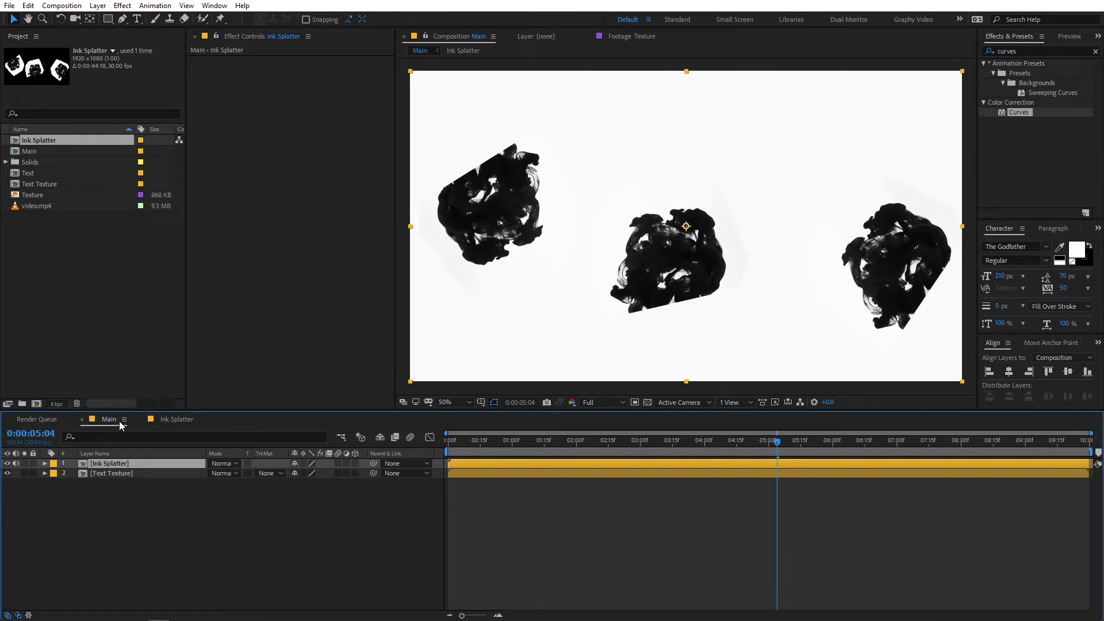
left_click(106, 474)
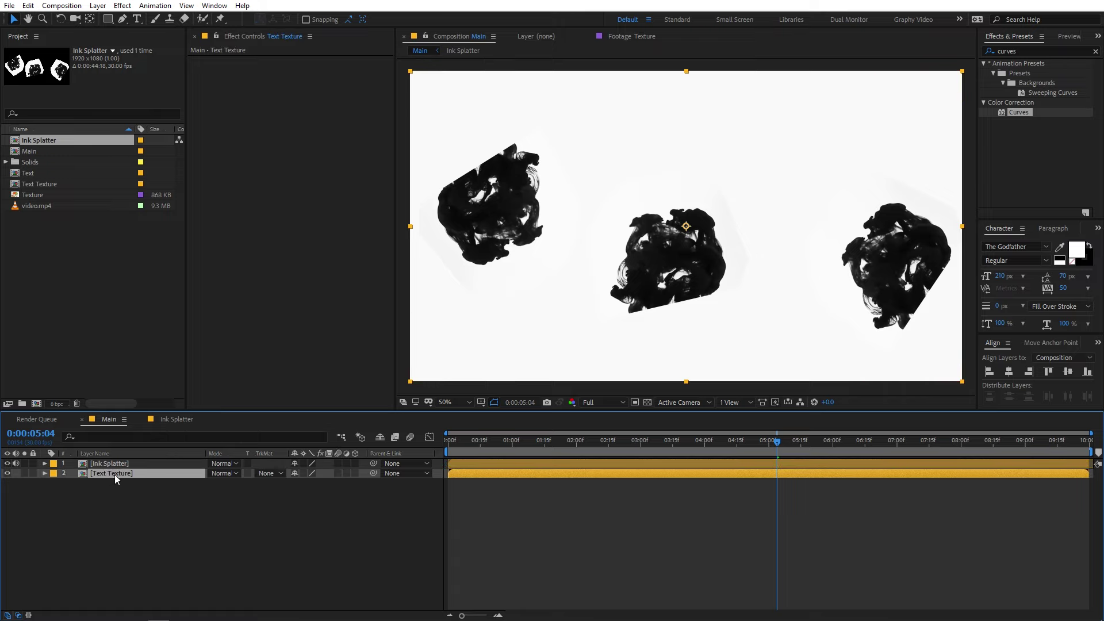
key("ctrl+d")
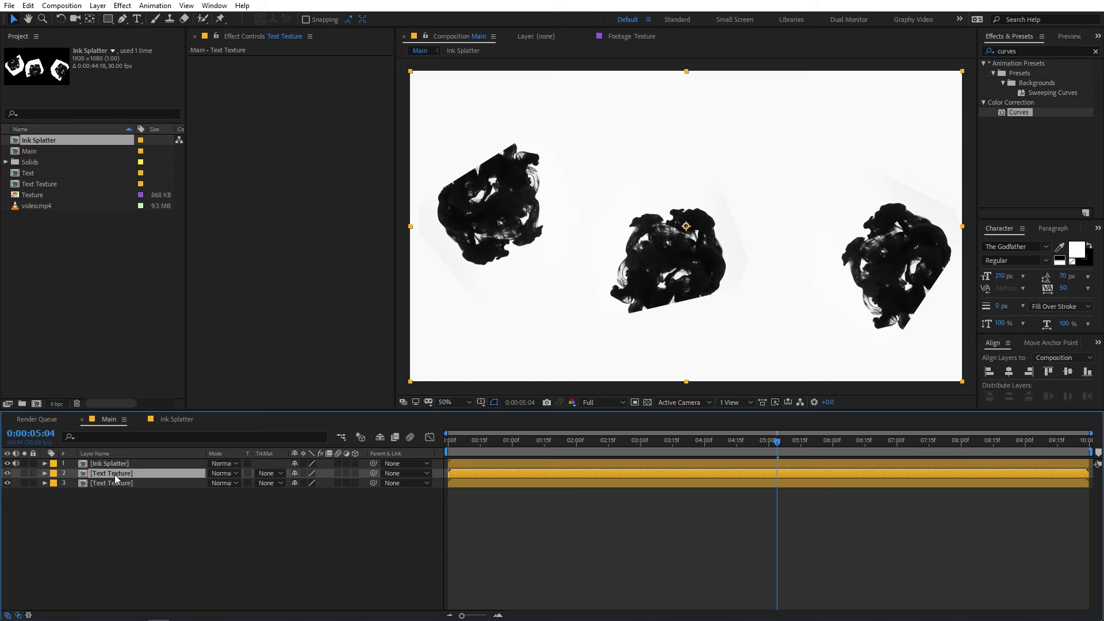
left_click(8, 463)
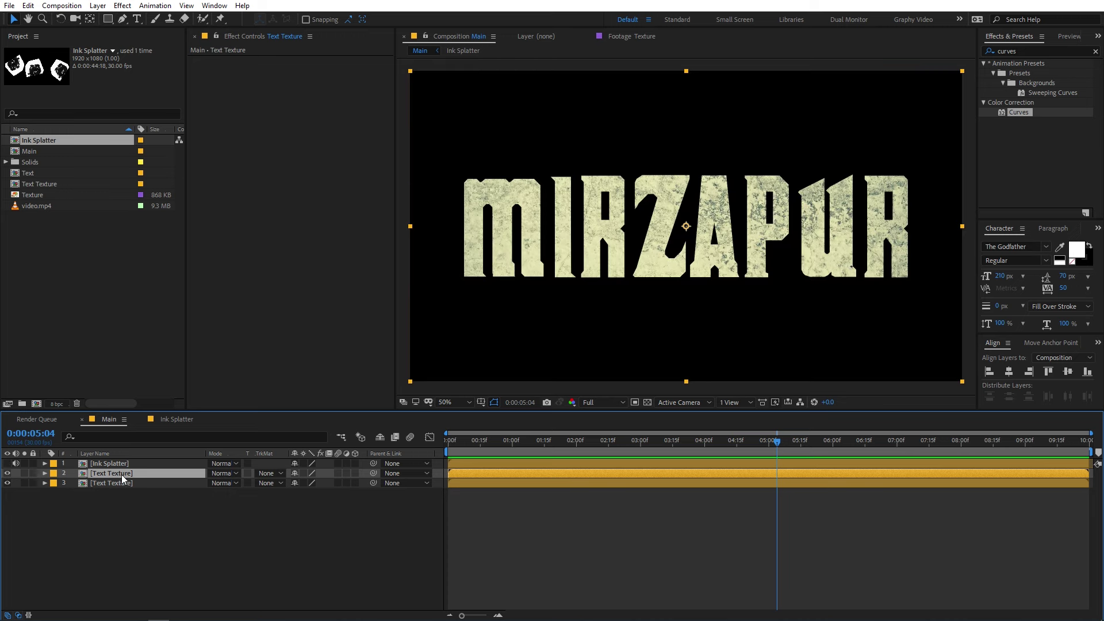
Step: Apply the Tint effect to the upper Text Texture layer and map its white to red FF0000
left_click(1035, 51)
type("tint")
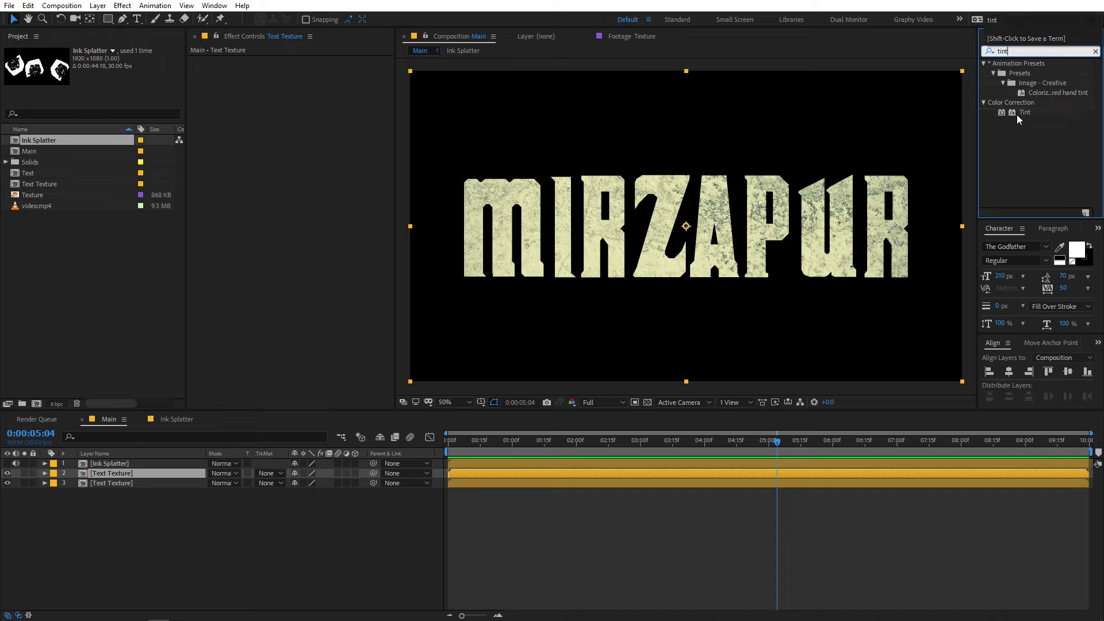
left_click_drag(1031, 109, 118, 472)
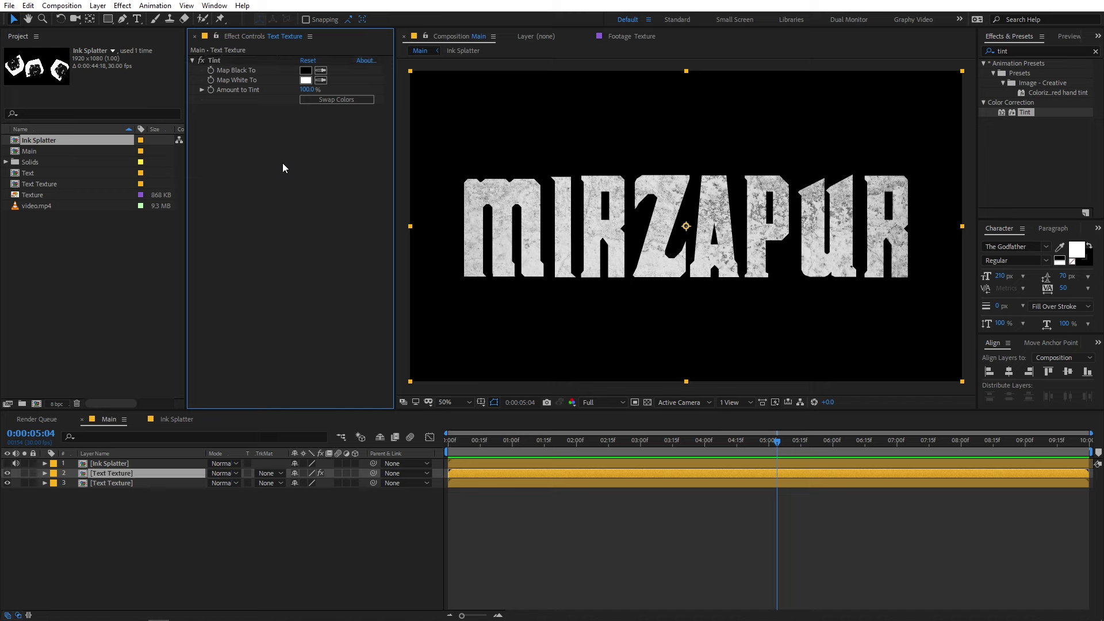
left_click(305, 80)
left_click_drag(233, 316, 312, 264)
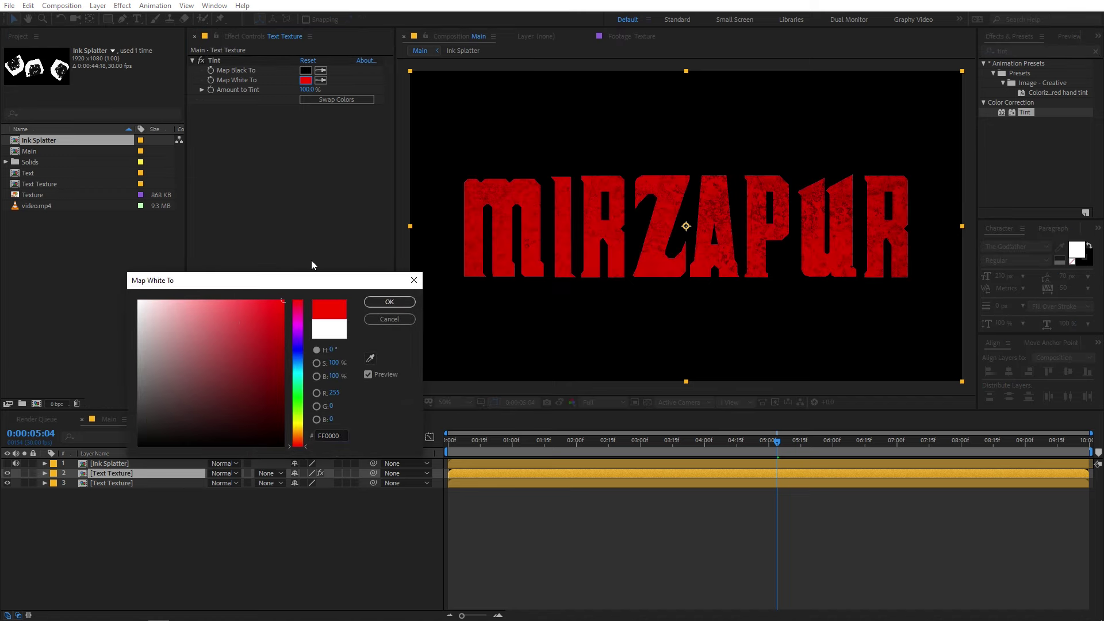
left_click(401, 302)
left_click(229, 518)
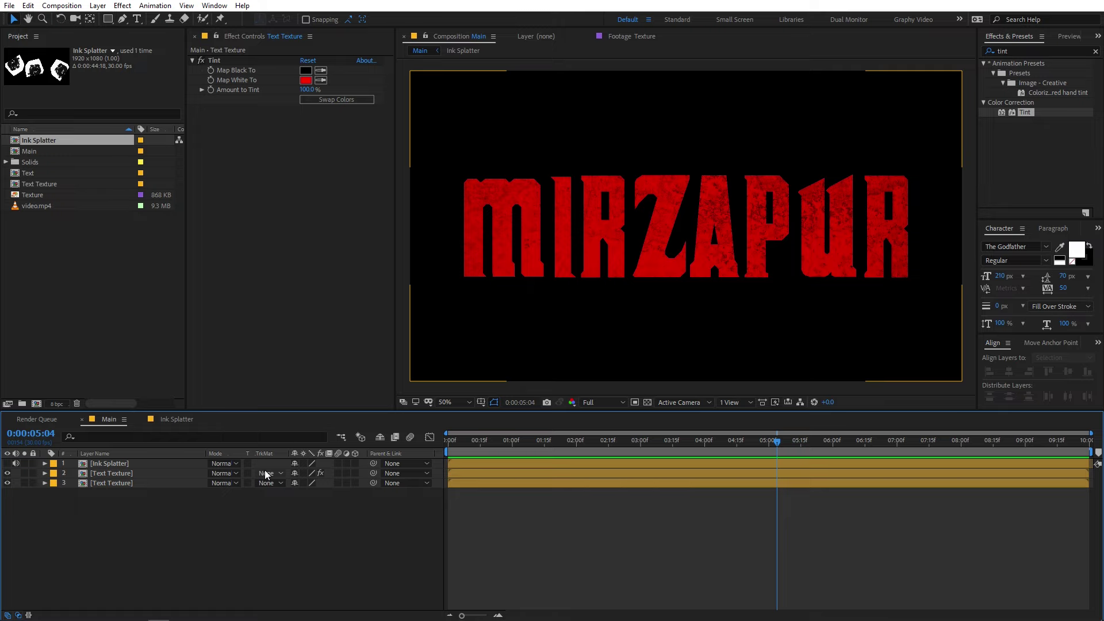
Step: Show the Ink Splatter layer again and set the upper Text Texture layer's track matte to Luma Inverted Matte "[Ink Splatter]"
left_click(7, 463)
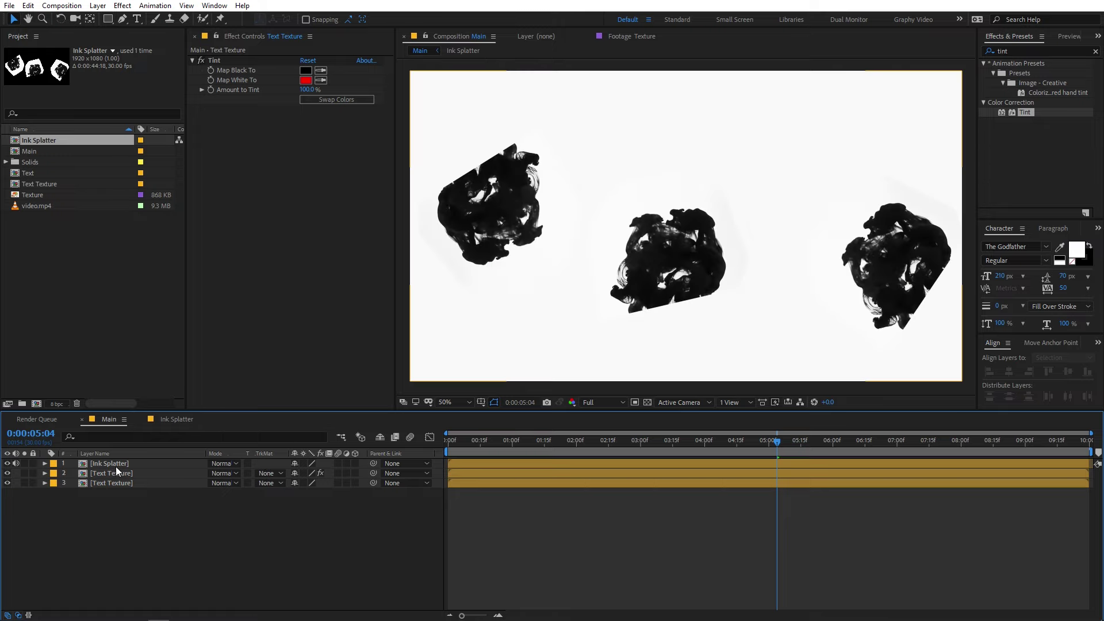
left_click_drag(512, 443, 812, 444)
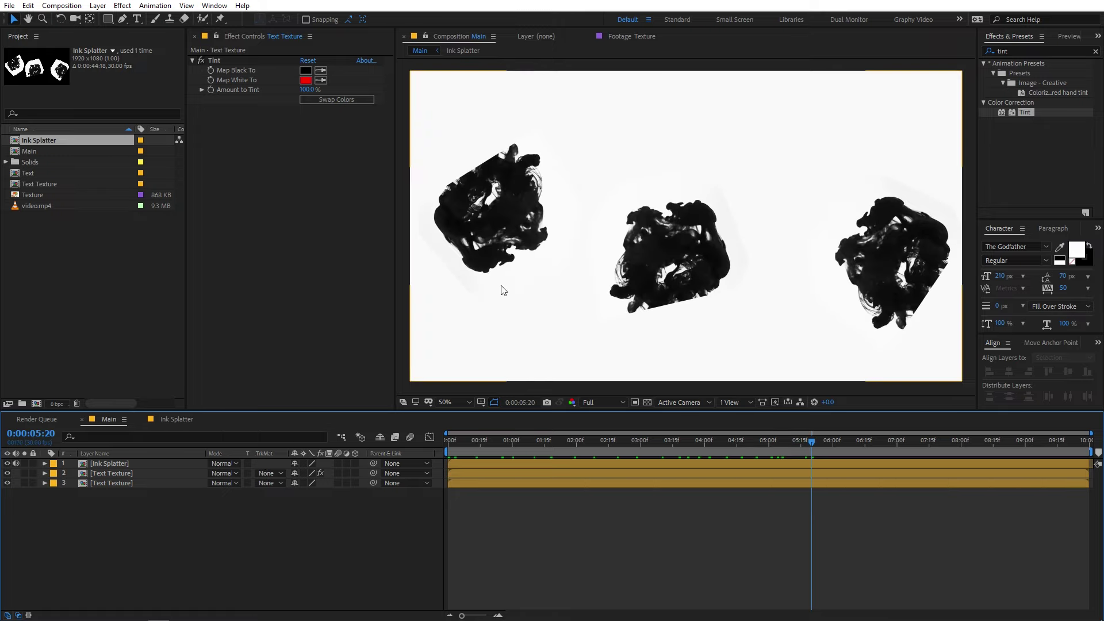
left_click(118, 473)
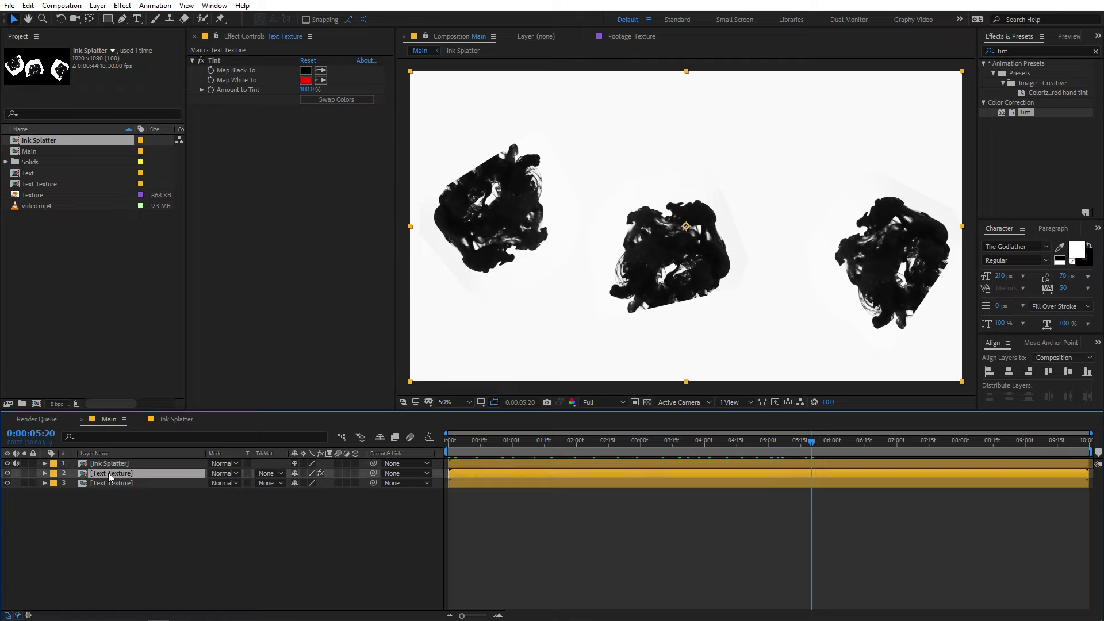
left_click(181, 513)
left_click(265, 475)
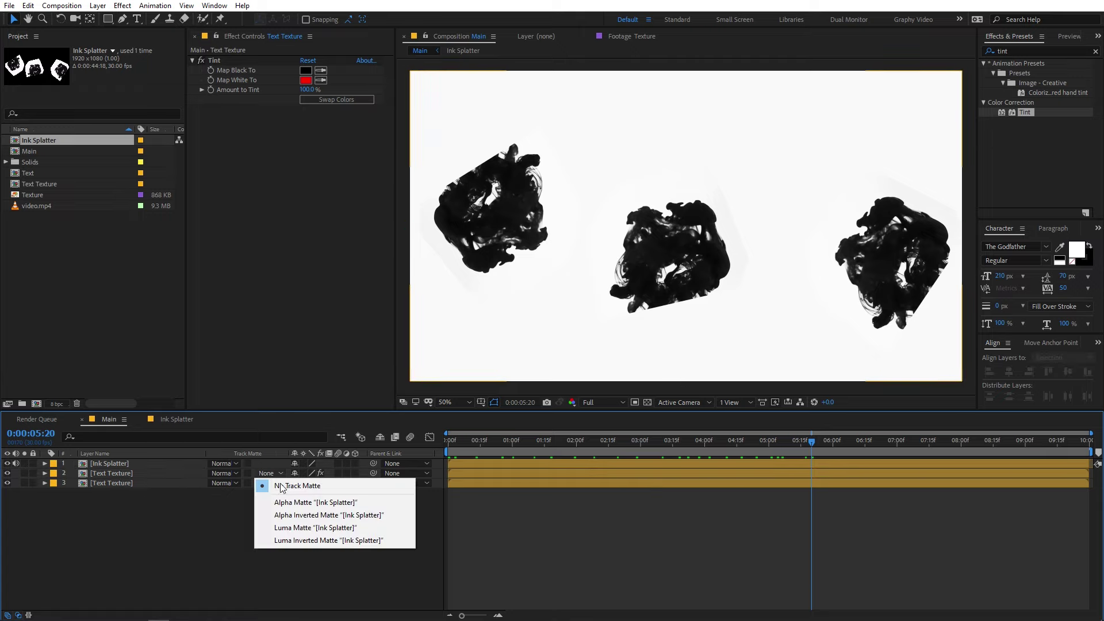
left_click(282, 471)
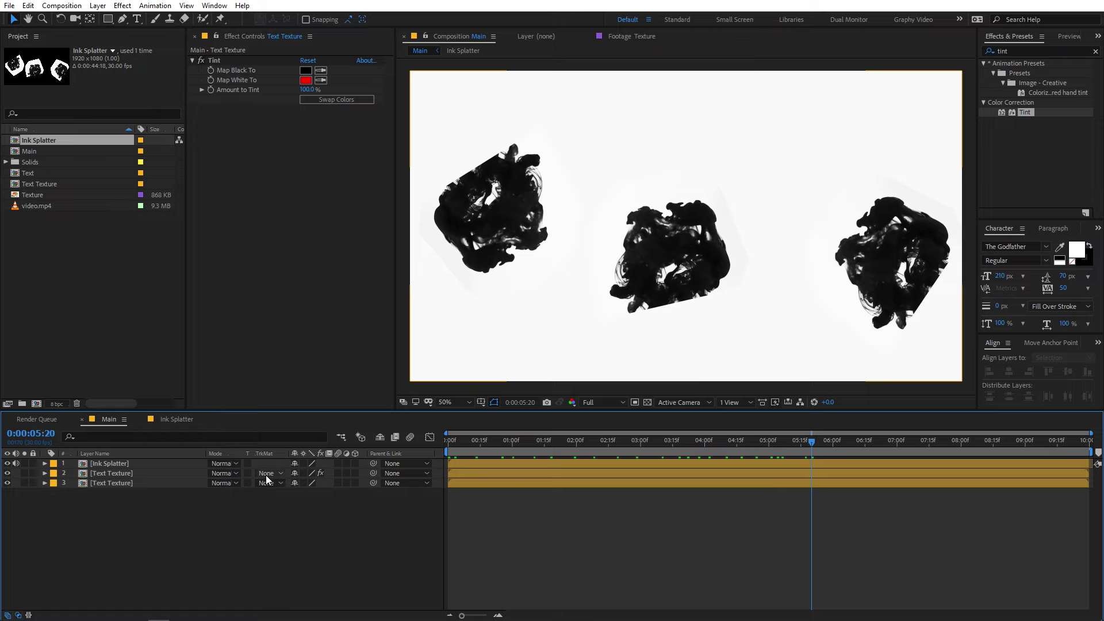
left_click(19, 615)
left_click(19, 615)
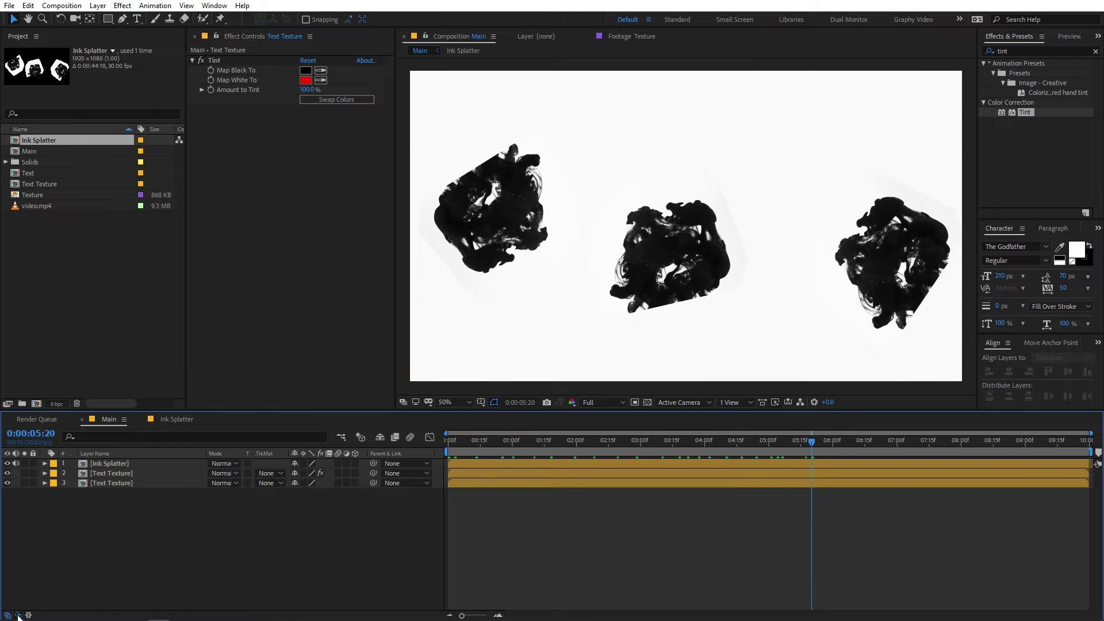
left_click(274, 469)
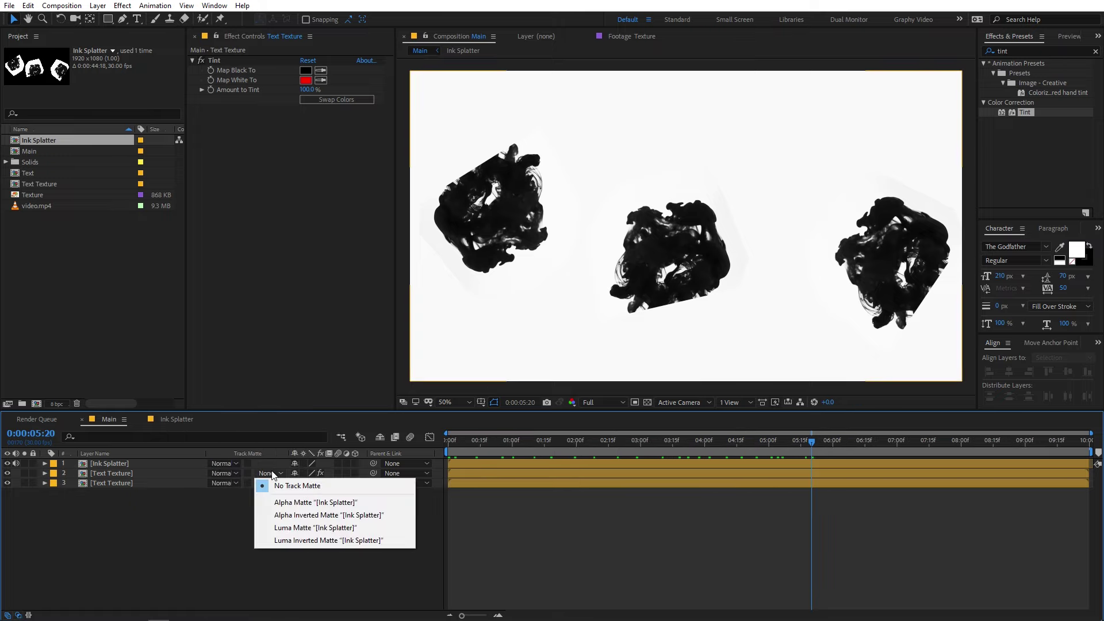
left_click(304, 541)
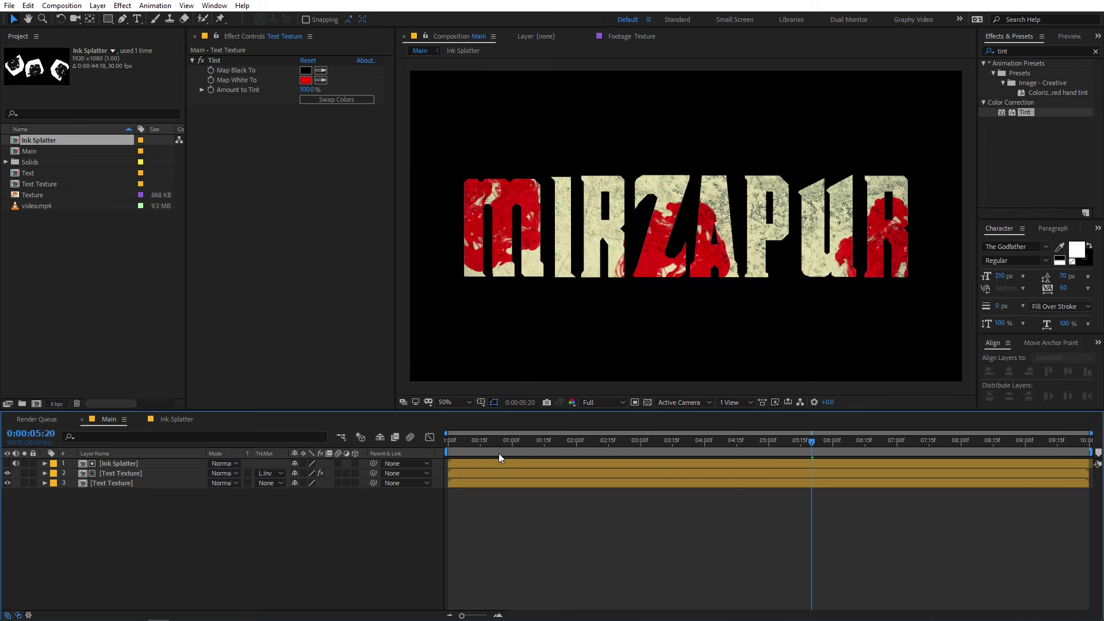
Step: Preview the red ink reveal on the title from the start of the Main composition
key("Home")
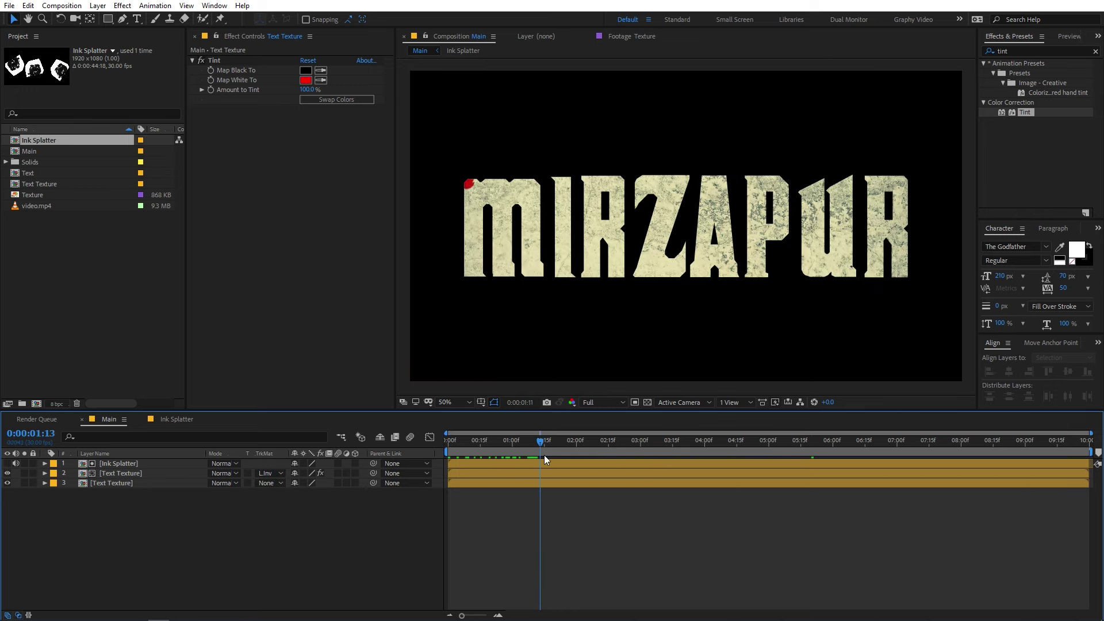
mouse_move(544, 454)
left_mouse_down()
mouse_move(854, 436)
mouse_move(367, 447)
mouse_move(889, 439)
mouse_move(962, 427)
mouse_move(443, 443)
left_mouse_up()
key("space")
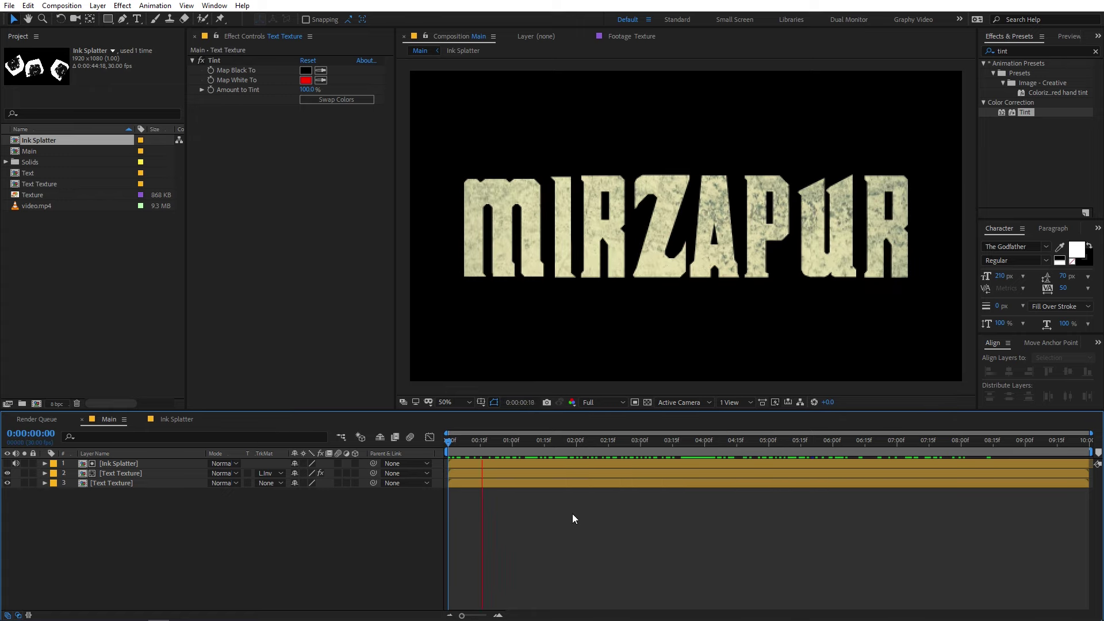
key("space")
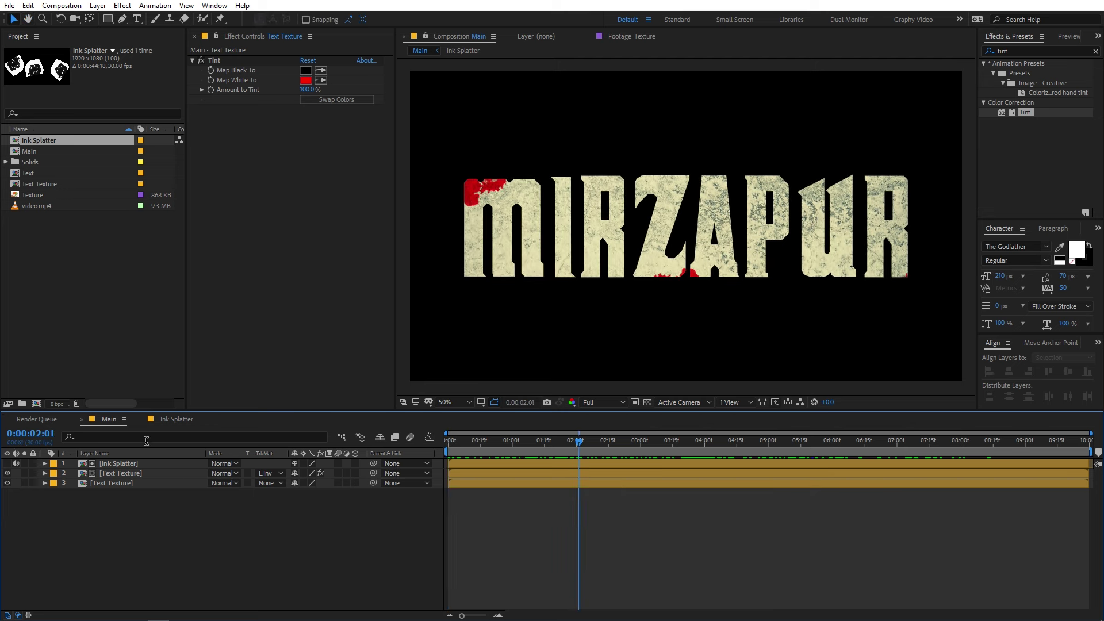
Step: Shift the Ink Splatter layer earlier in the Main composition so the ink starts at the first frame, and preview the reveal
left_click(122, 463)
key("space")
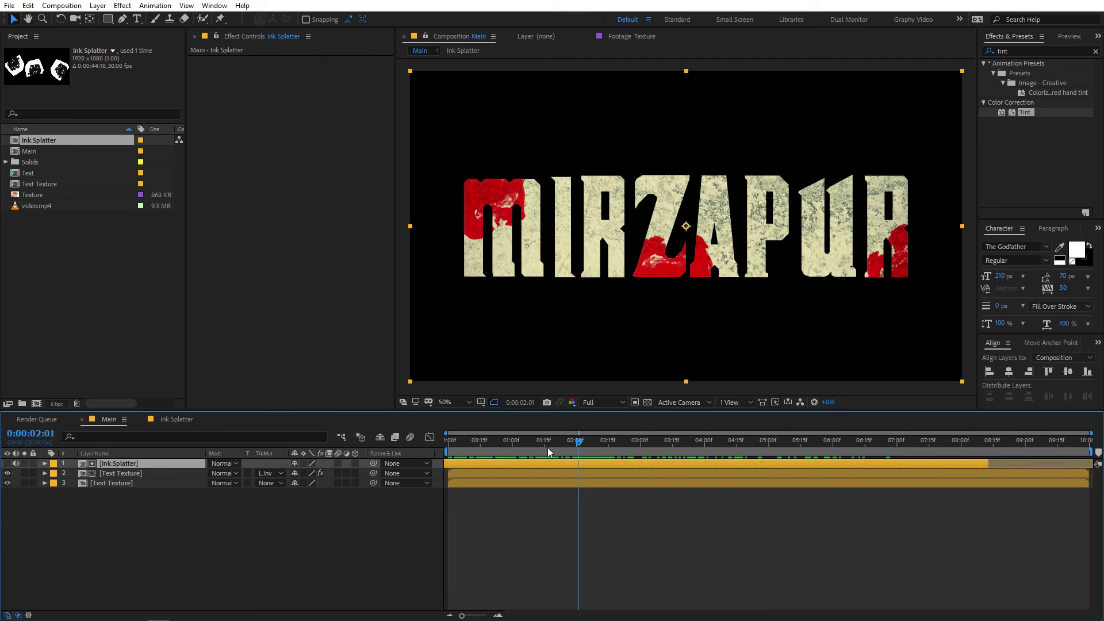
key("Home")
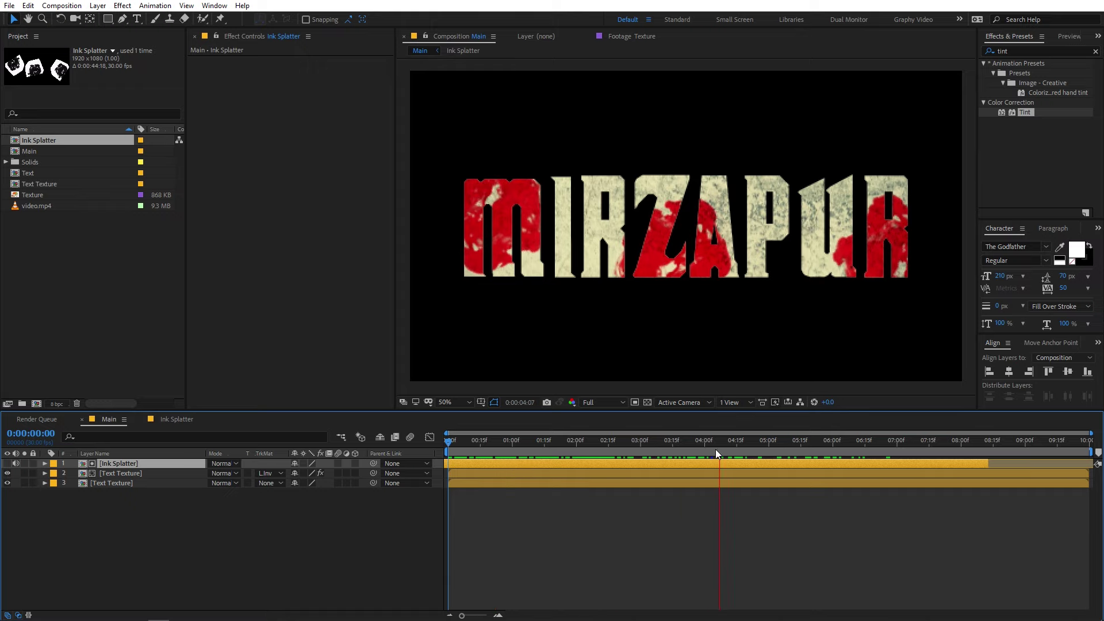
key("space")
key("space")
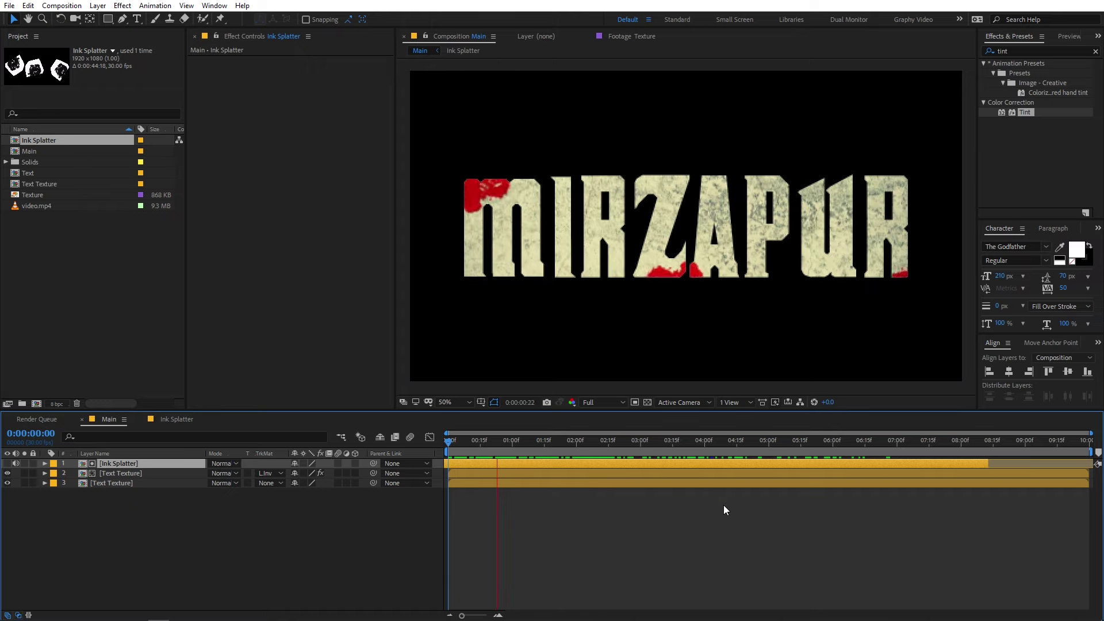
left_click_drag(550, 443, 348, 452)
left_click(192, 520)
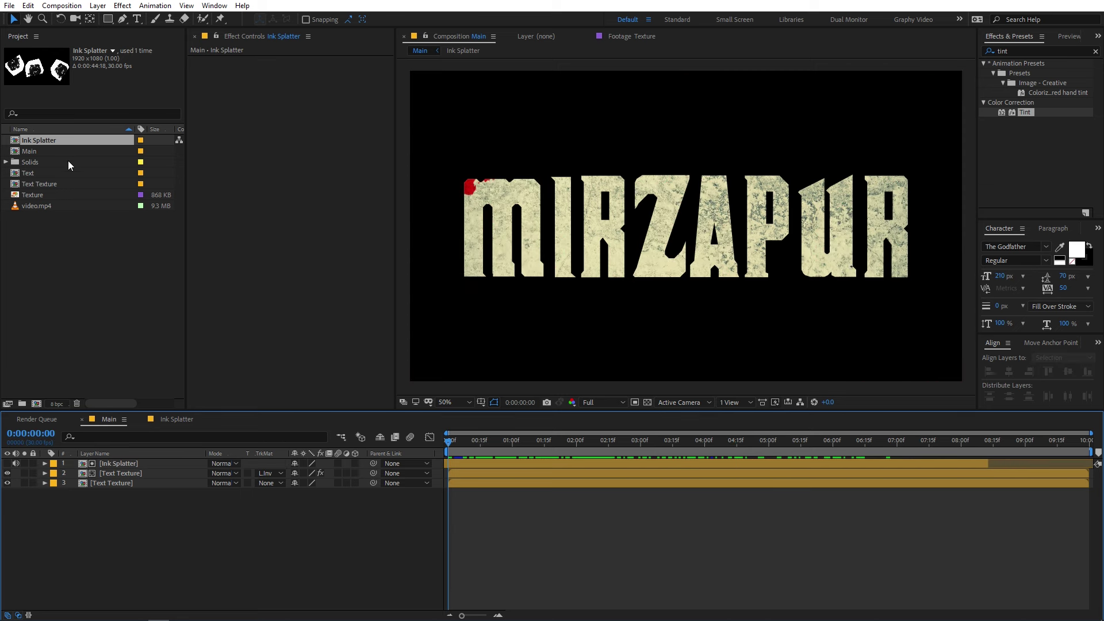
Step: Open the Text composition and replace the title text with "GOD FATHER"
double_click(29, 173)
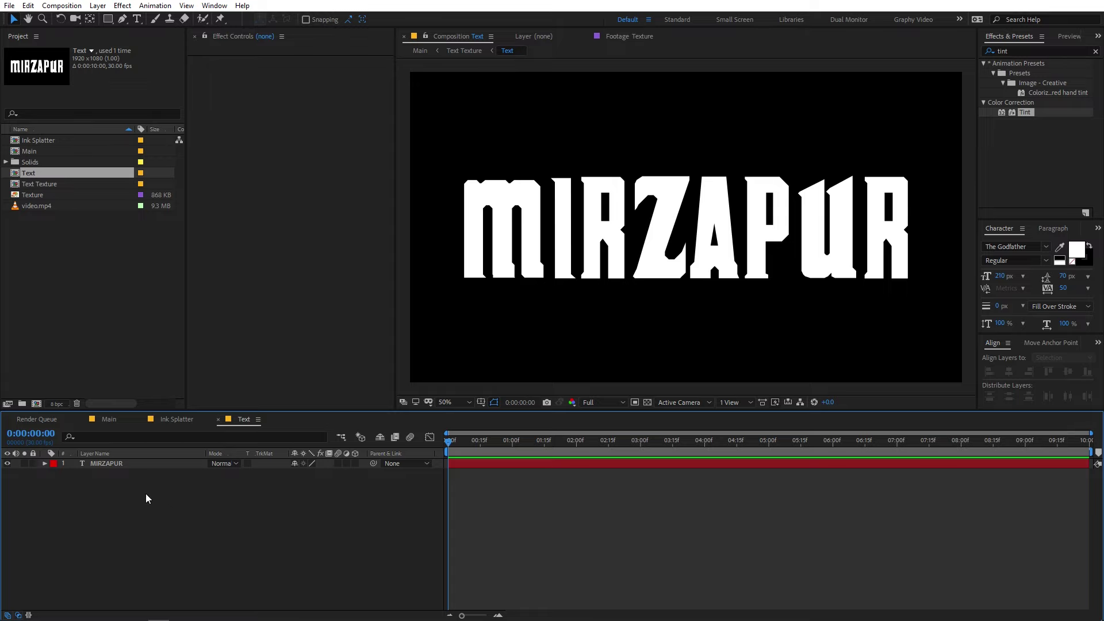
double_click(118, 461)
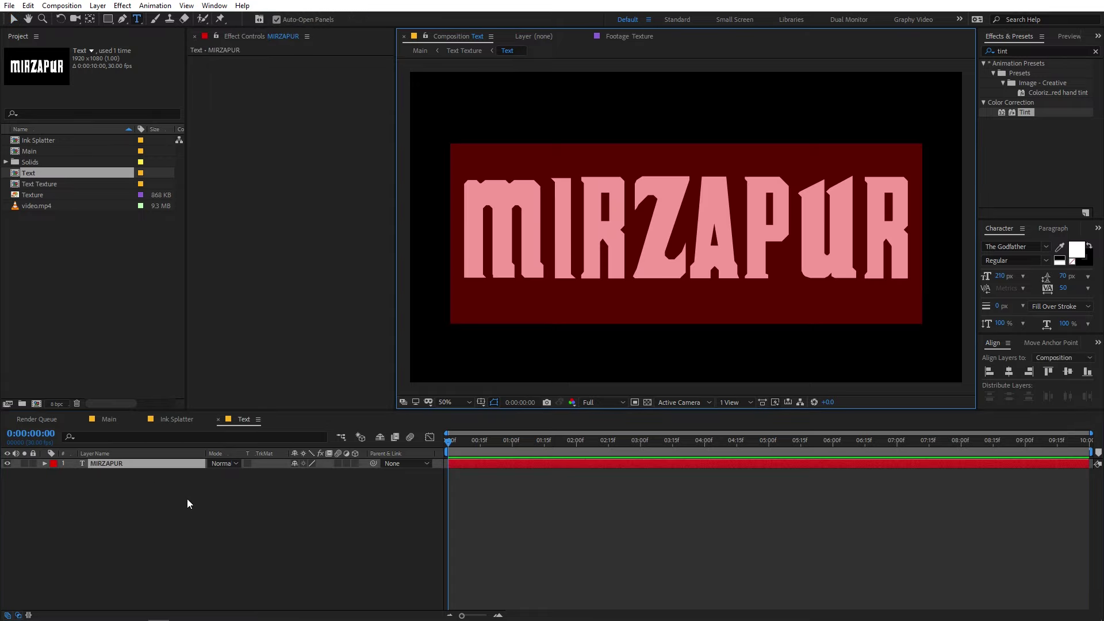
type("GOD")
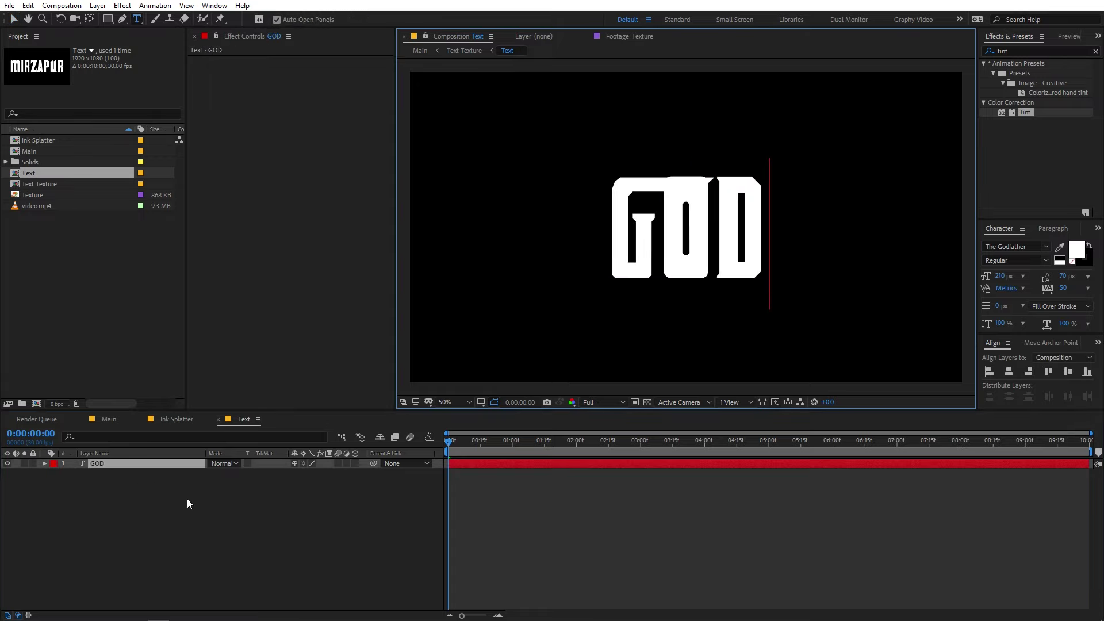
type(" FATHER")
Step: Set the tracking of the whole GOD FATHER text to 0
key("ctrl+a")
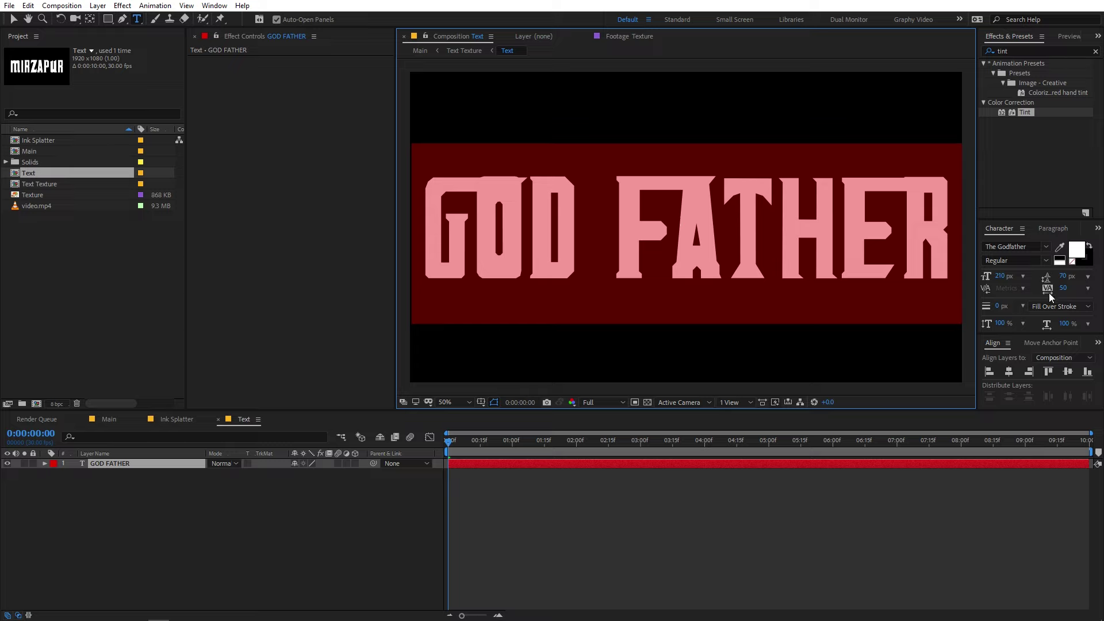
left_click(1068, 293)
type("0")
key("Return")
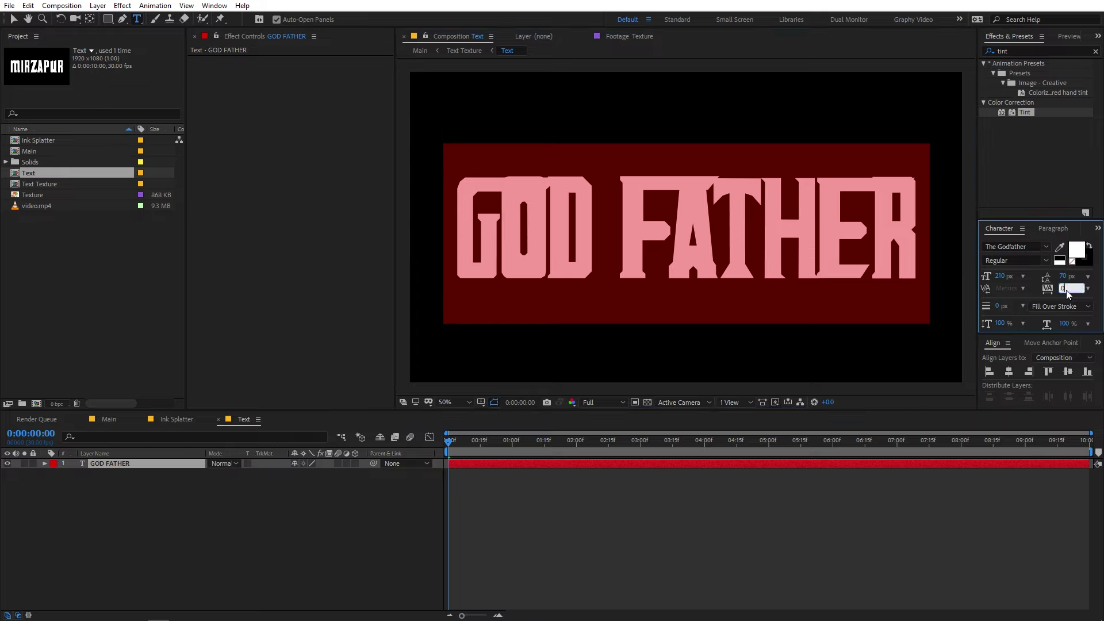
left_click(754, 518)
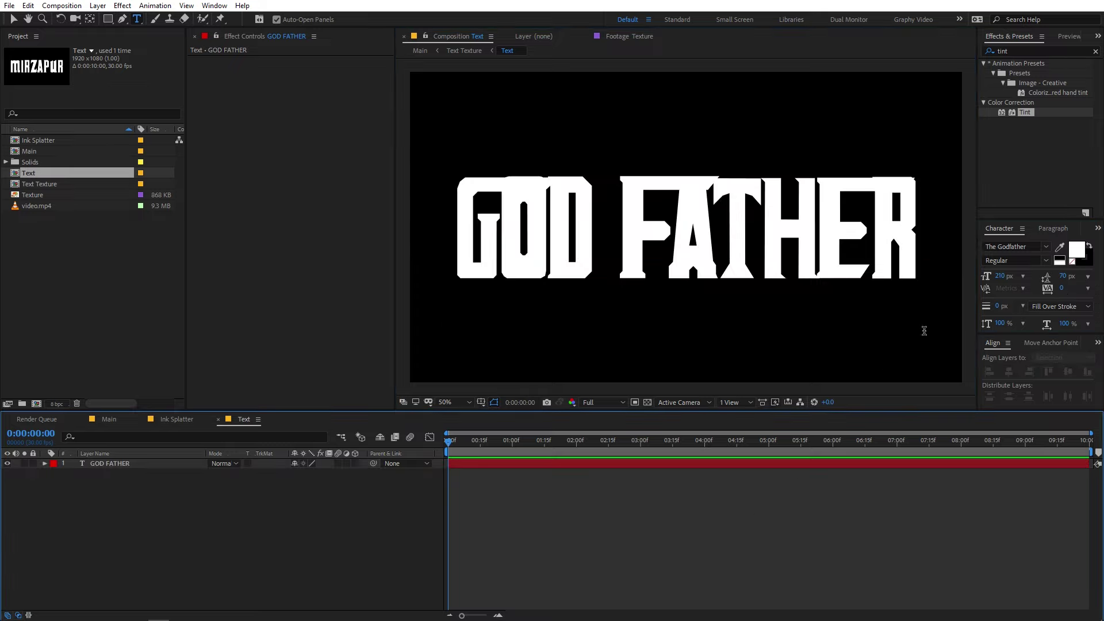
Step: Preview the ink reveal on the new title in the Main composition and scrub back through it
left_click(126, 423)
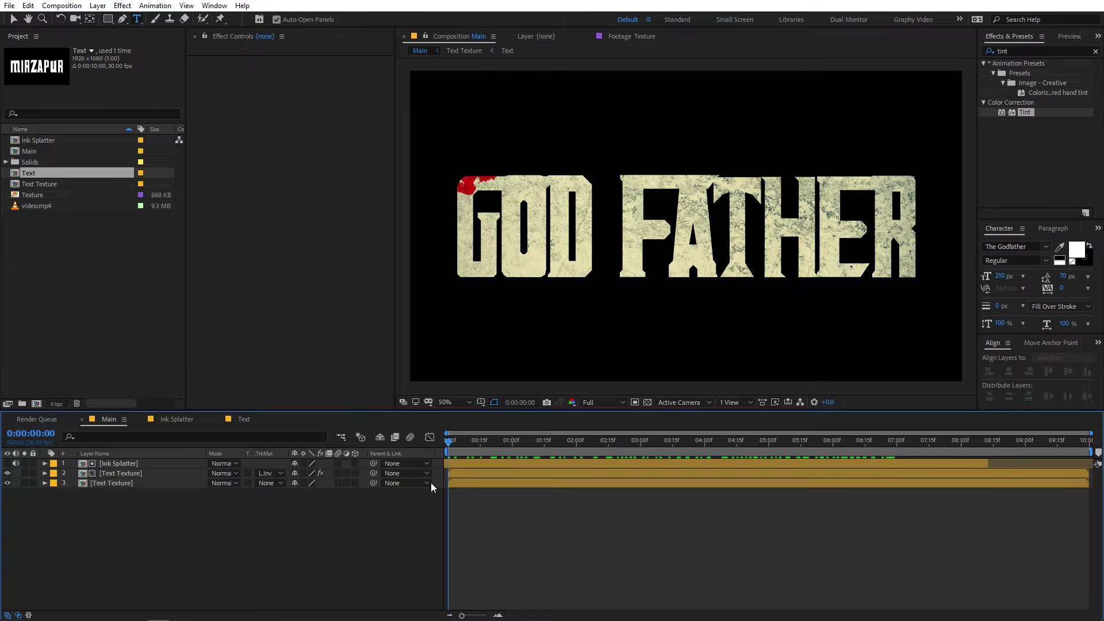
key("space")
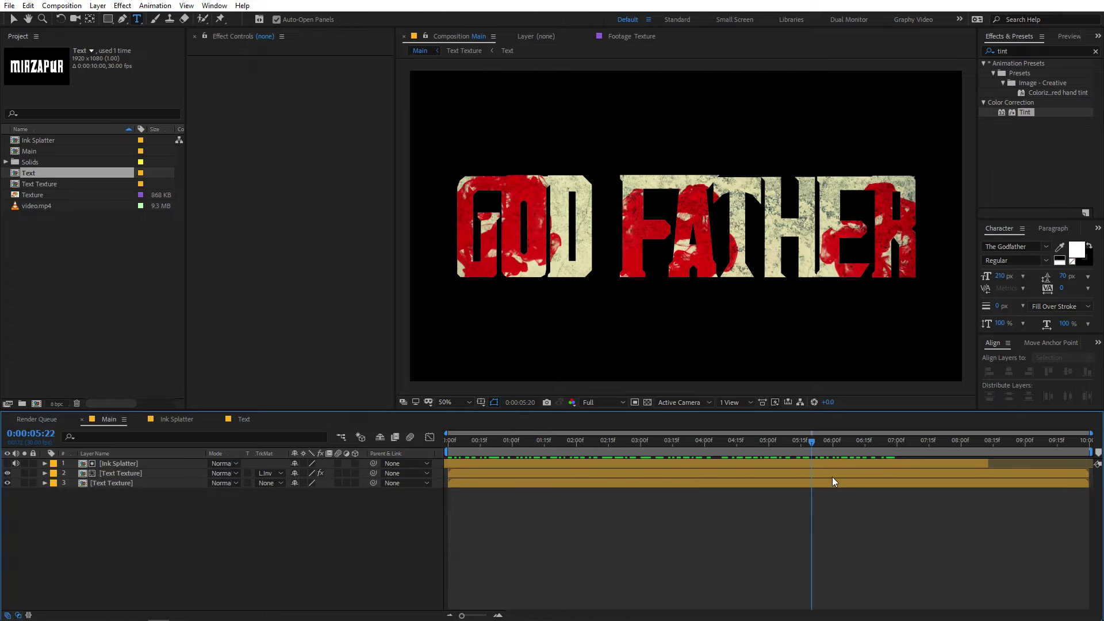
mouse_move(833, 478)
left_mouse_down()
mouse_move(897, 475)
mouse_move(620, 488)
mouse_move(665, 465)
left_mouse_up()
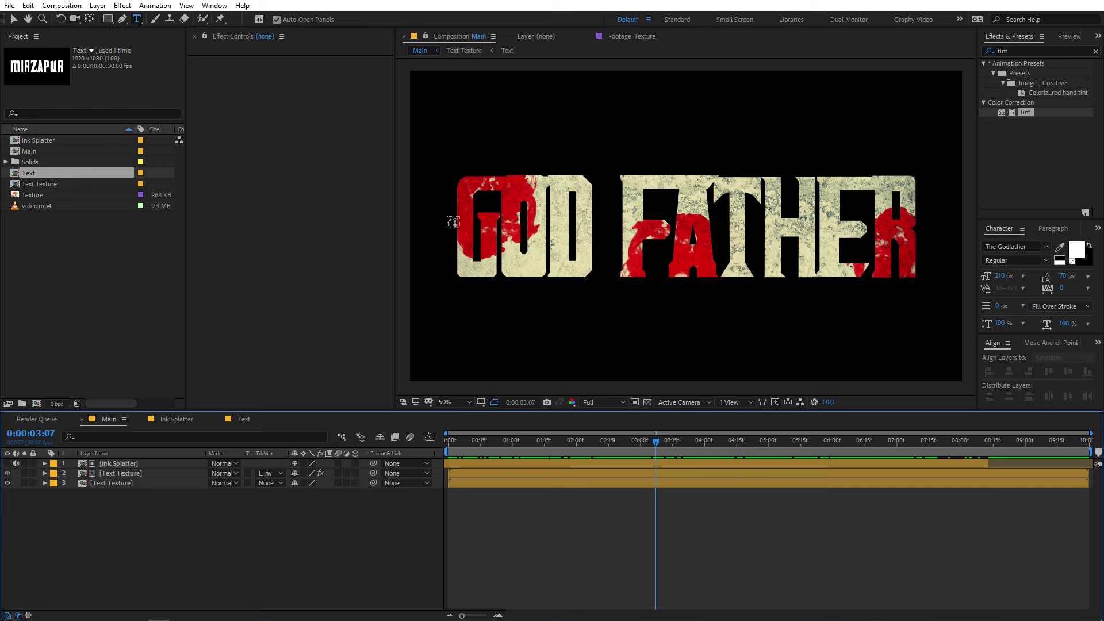
Step: Add another splatter to the Ink Splatter composition by duplicating the top video.mp4 layer, rotated, scaled to 50% and placed above and between the middle and right splatters
left_click(181, 421)
left_click(112, 465)
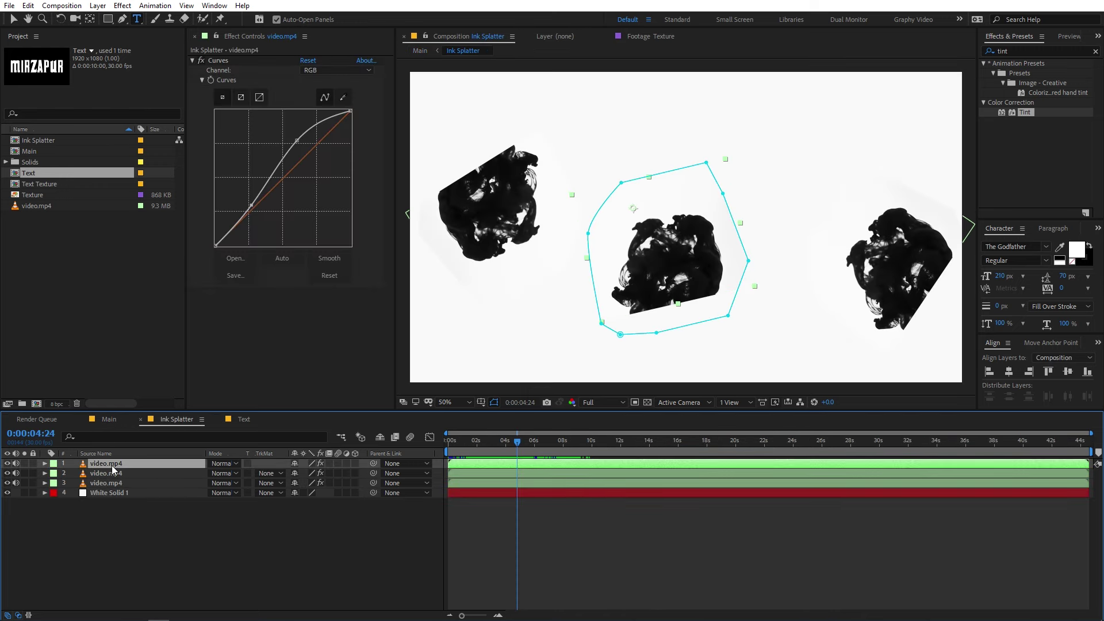
key("ctrl+d")
key("r")
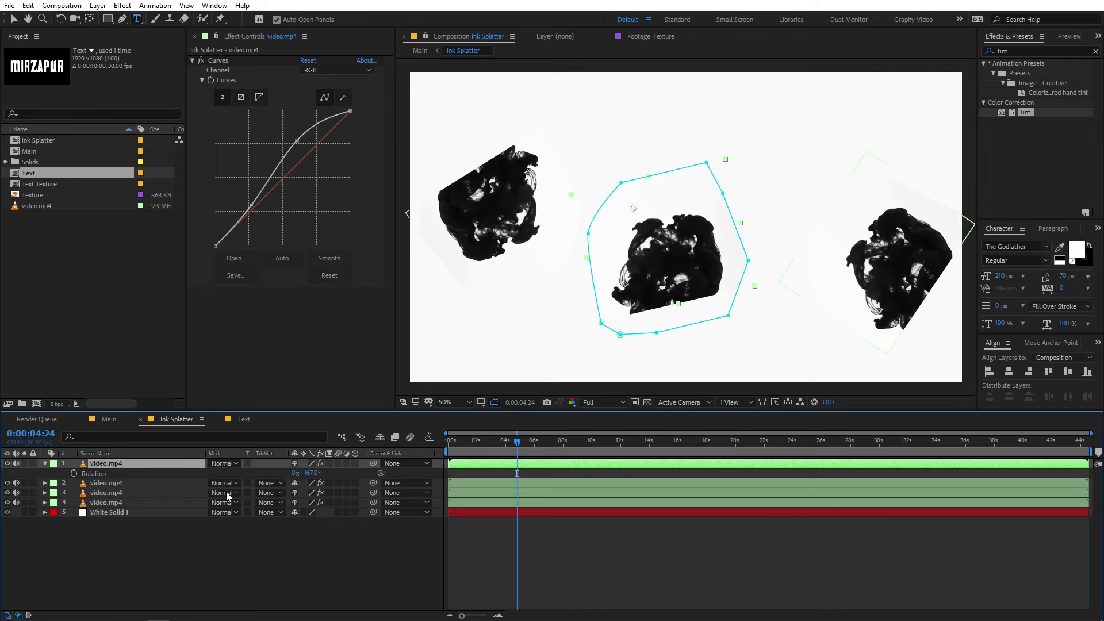
mouse_move(308, 472)
left_mouse_down()
mouse_move(419, 482)
mouse_move(283, 475)
left_mouse_up()
key("s")
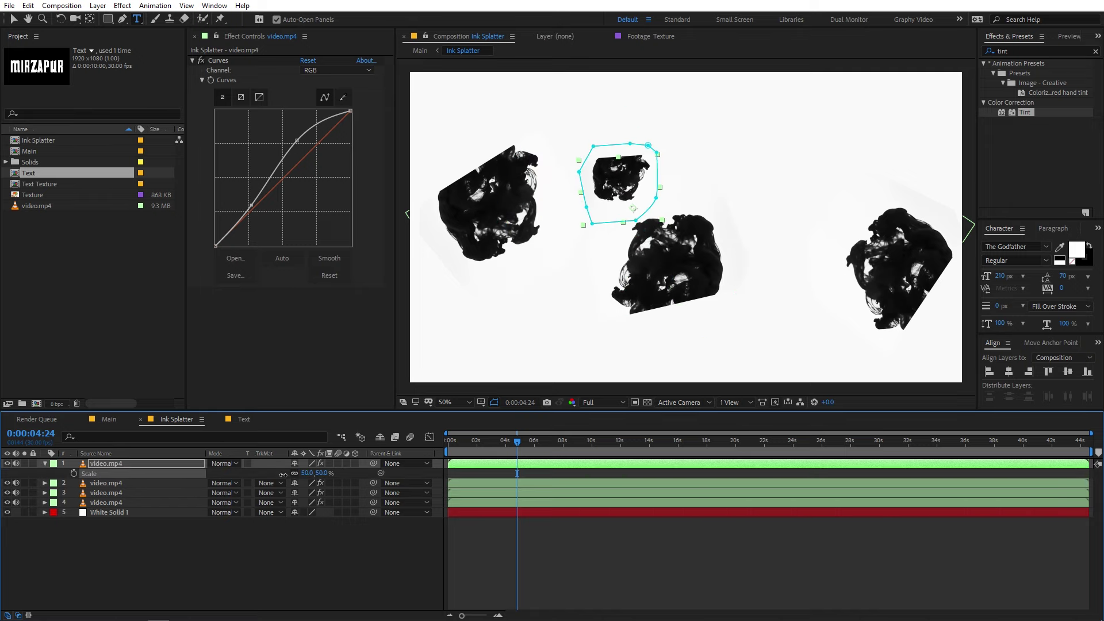
left_click_drag(631, 184, 779, 168)
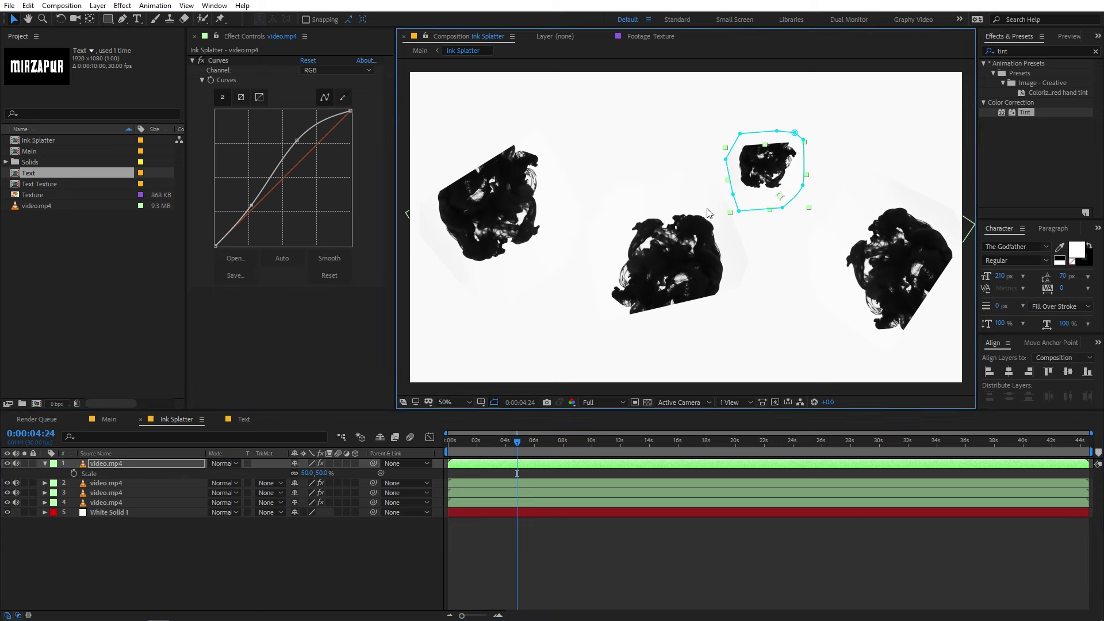
Step: Preview the GOD FATHER ink reveal with the added splatter in the Main composition from the start
left_click(107, 420)
key("space")
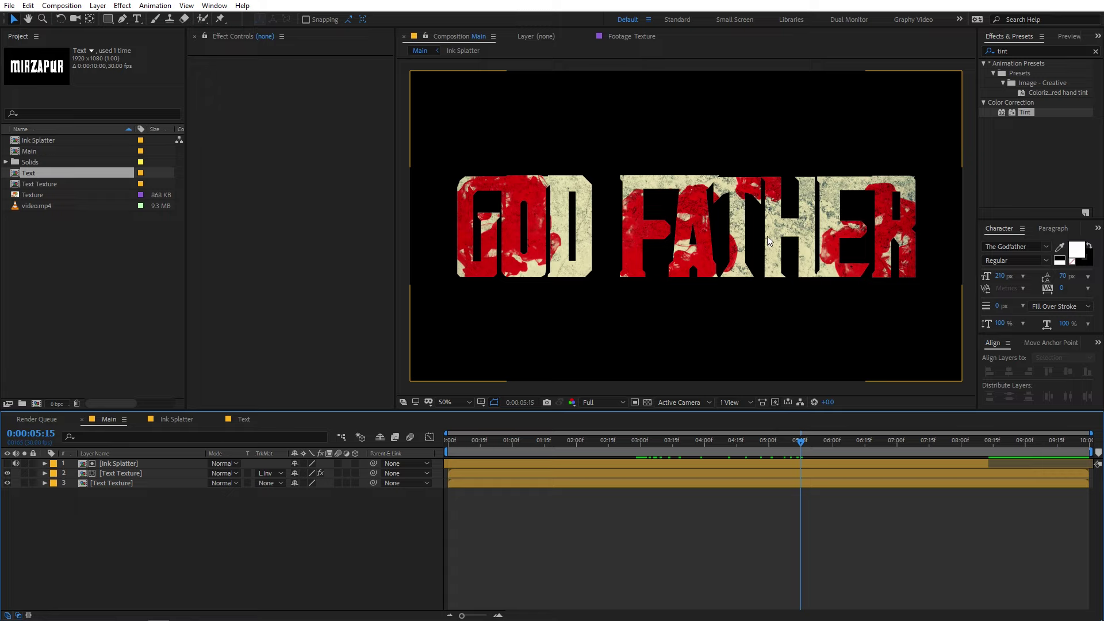
mouse_move(801, 441)
left_mouse_down()
mouse_move(403, 453)
mouse_move(969, 448)
mouse_move(333, 451)
left_mouse_up()
key("space")
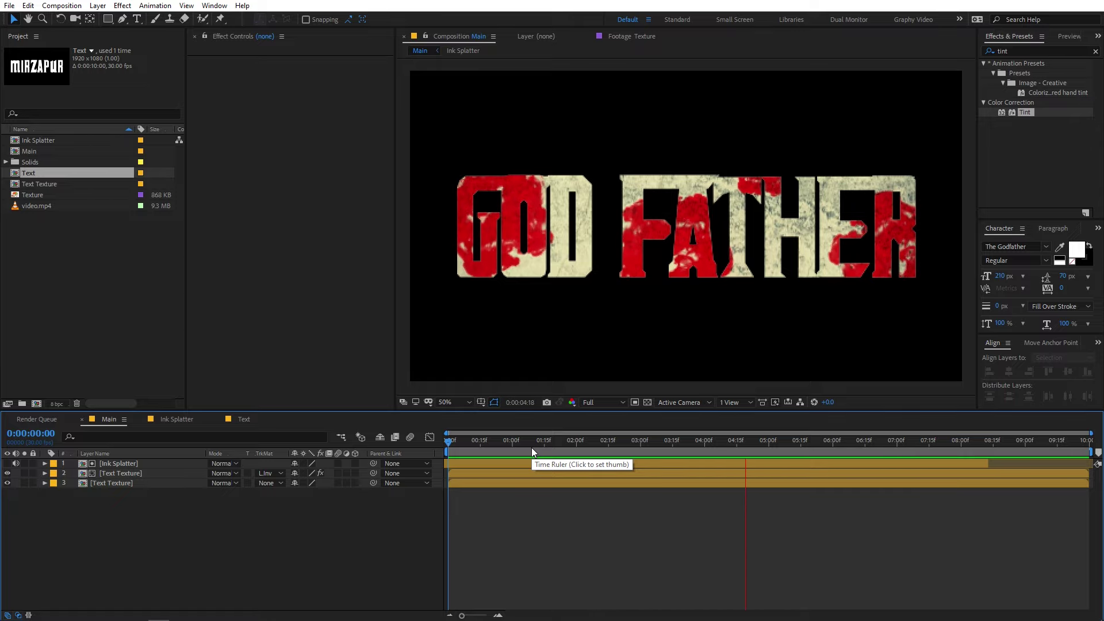
key("space")
key("space")
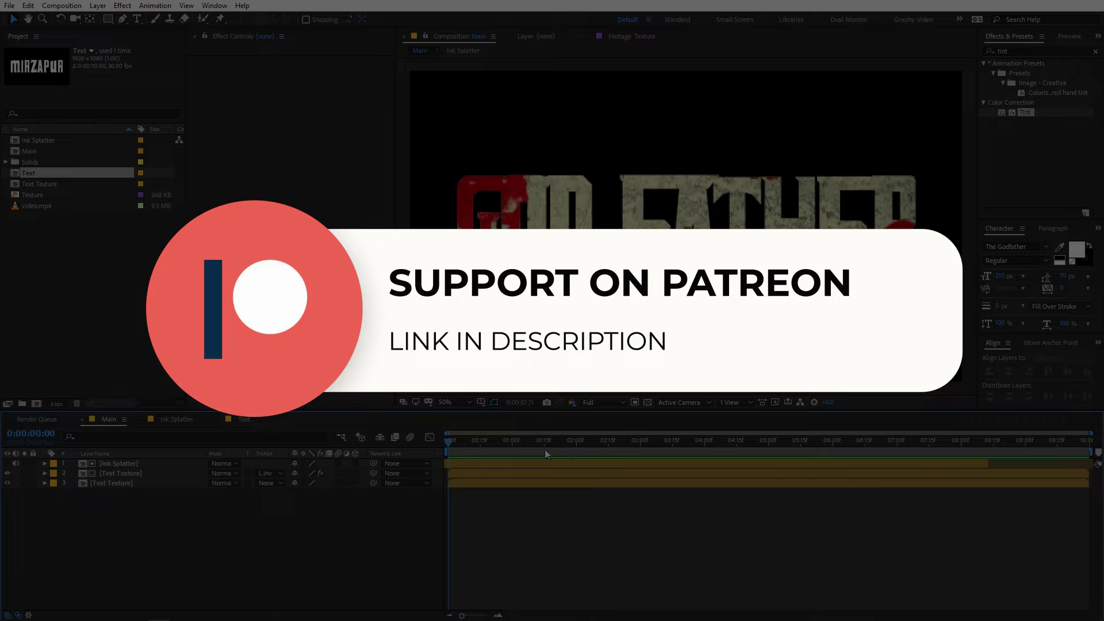
key("space")
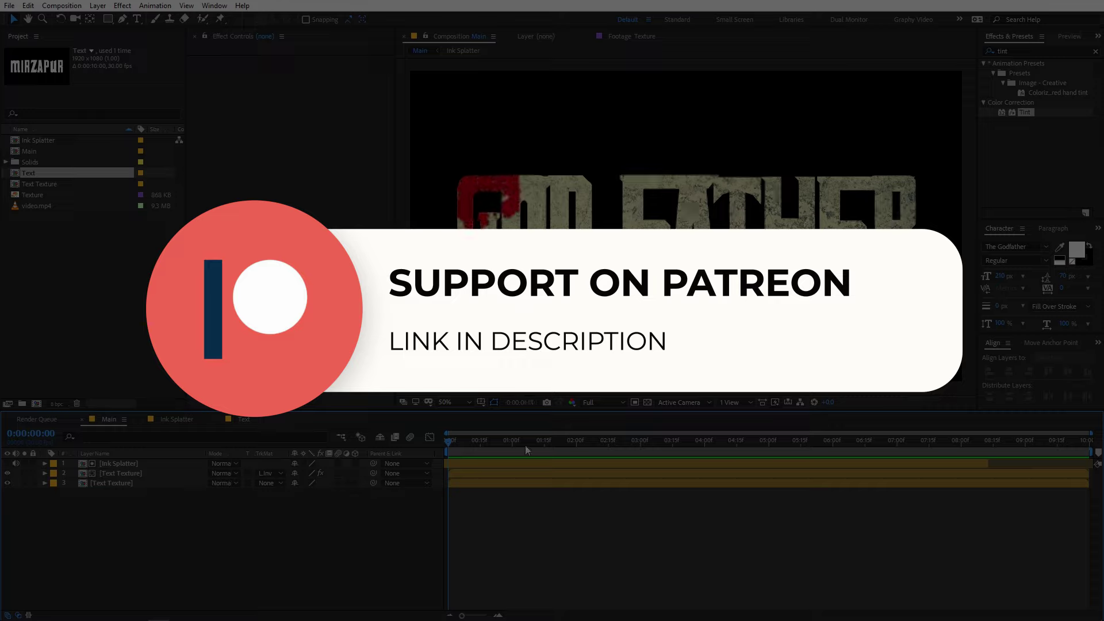
key("space")
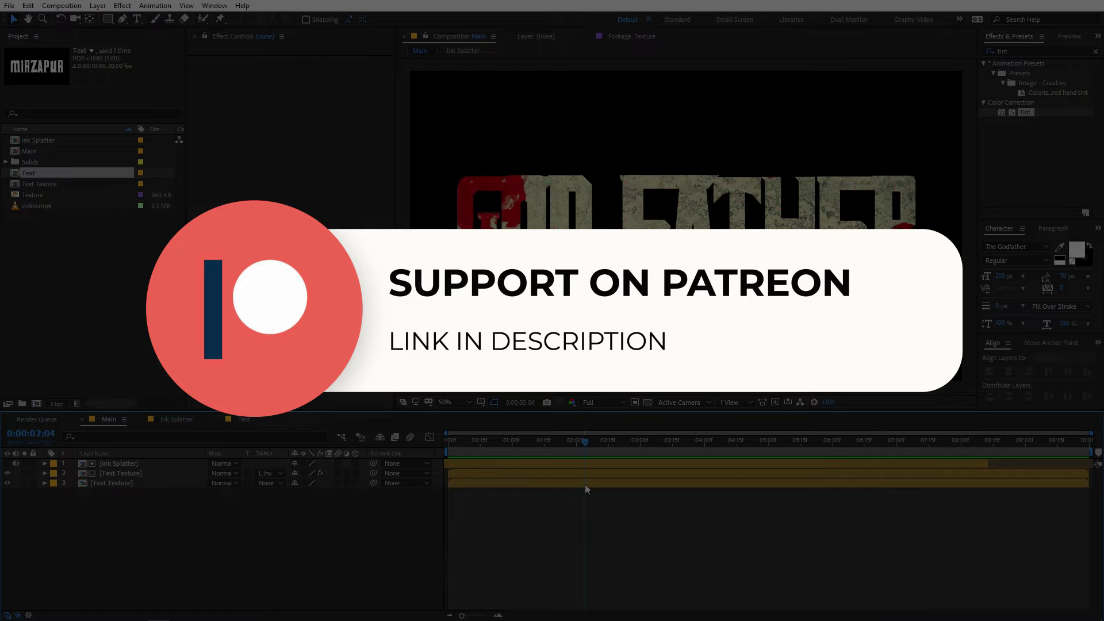
left_click_drag(585, 485, 441, 506)
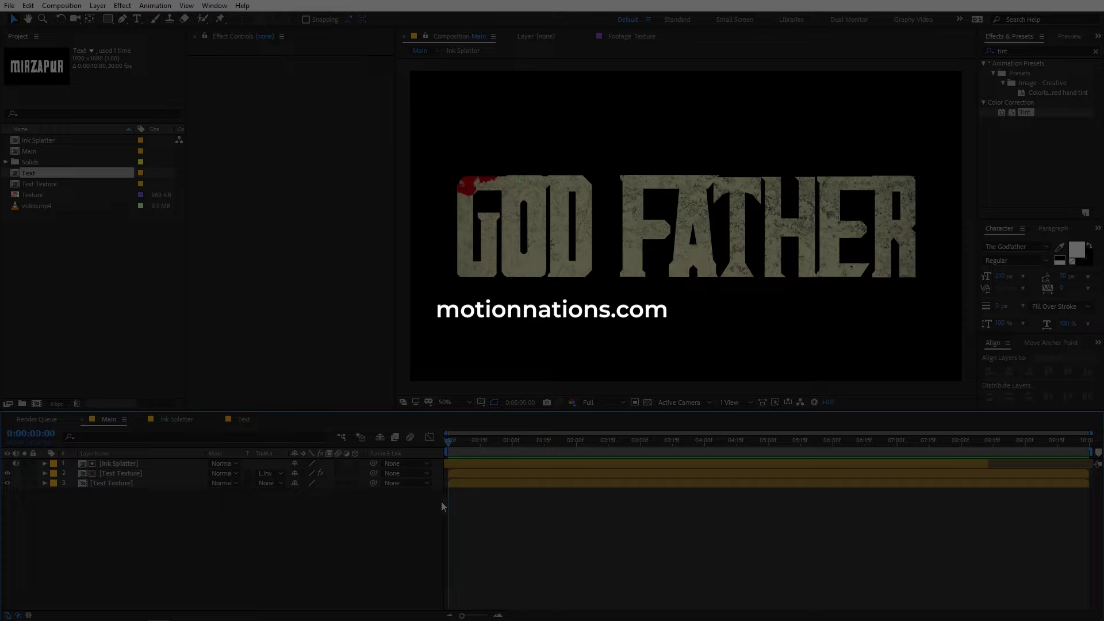